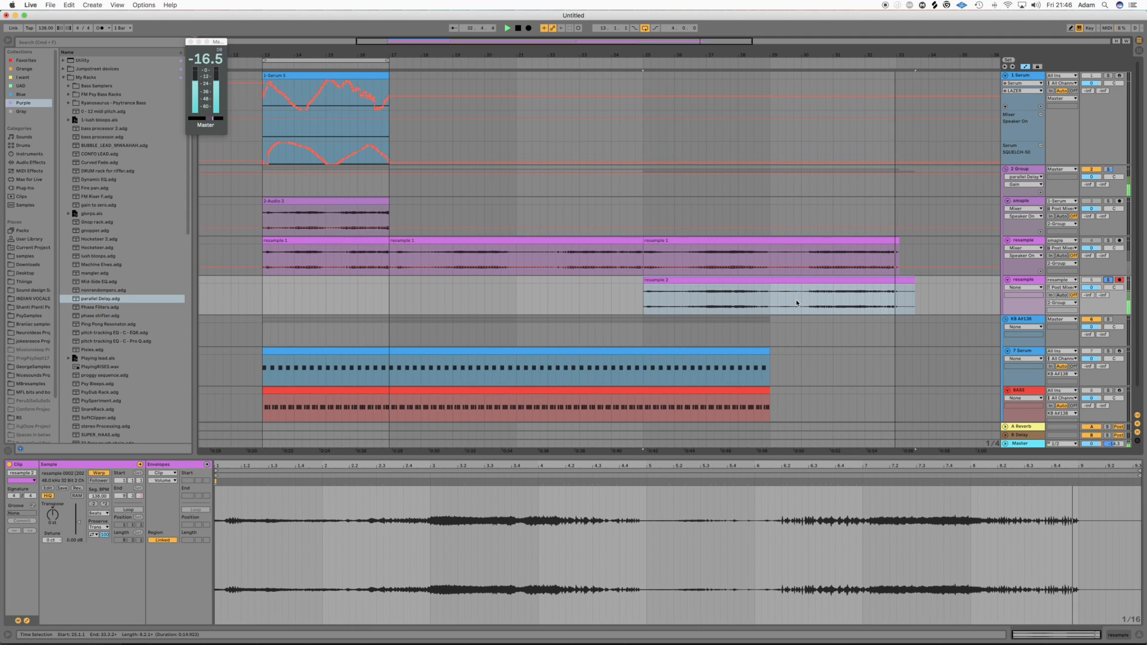
Stop playback and turn off solo on the lower resample track.
key(space)
key(s)
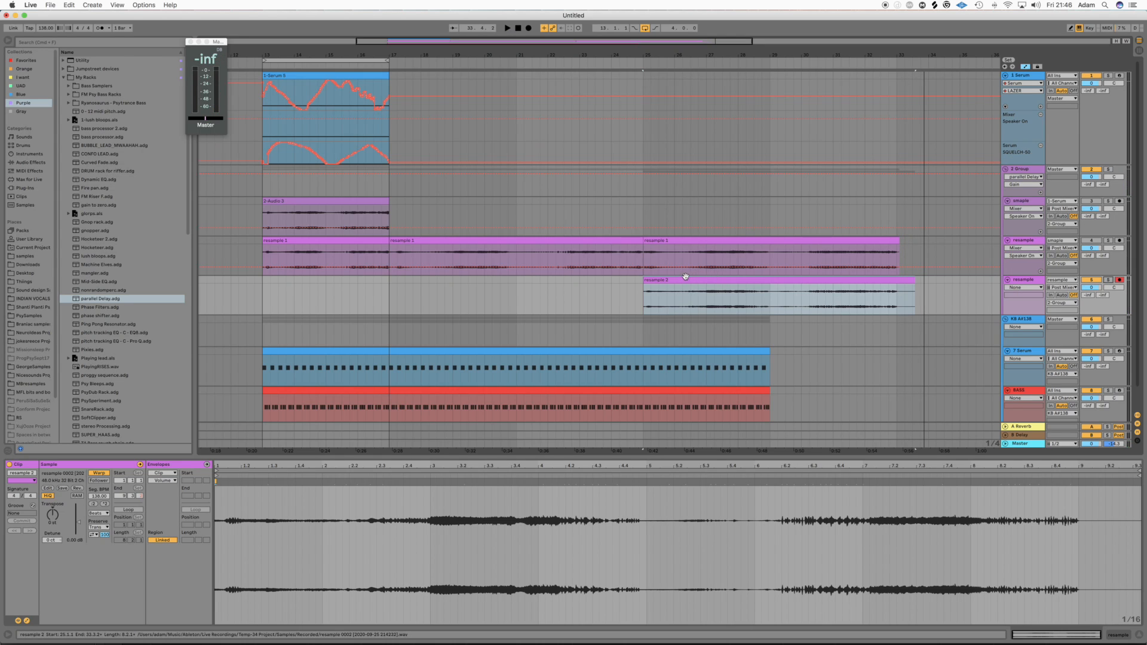
scroll(694, 275, left, 3)
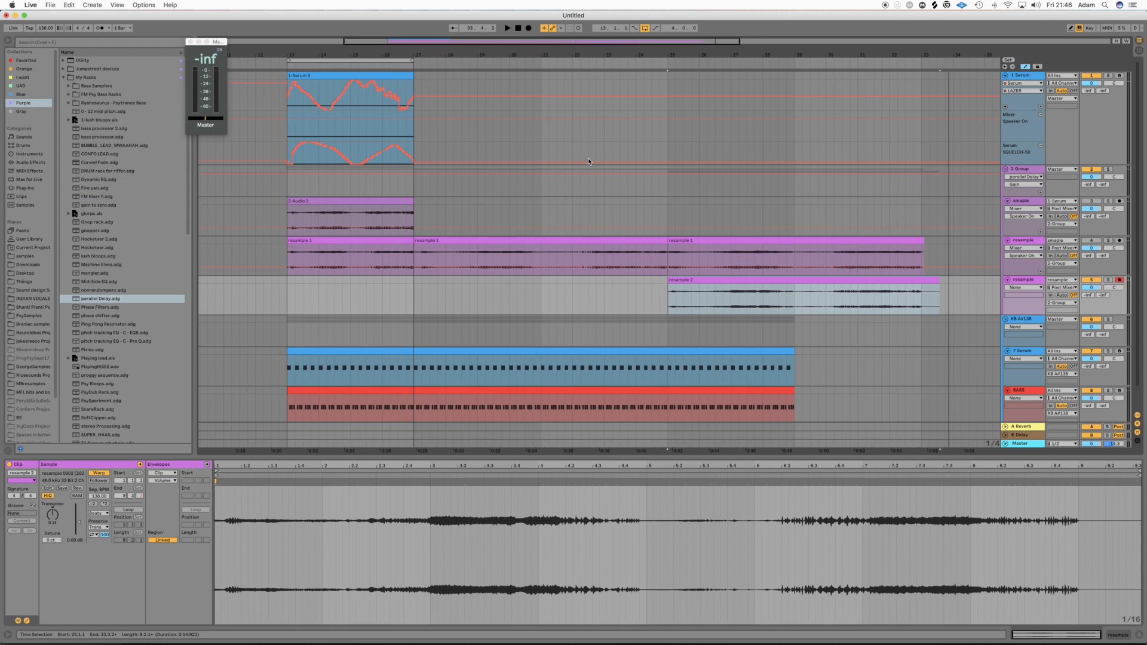
Duplicate the 1 Serum track with automation hidden, then move the copied clip to bar 25 and open it.
click(1025, 66)
click(1022, 86)
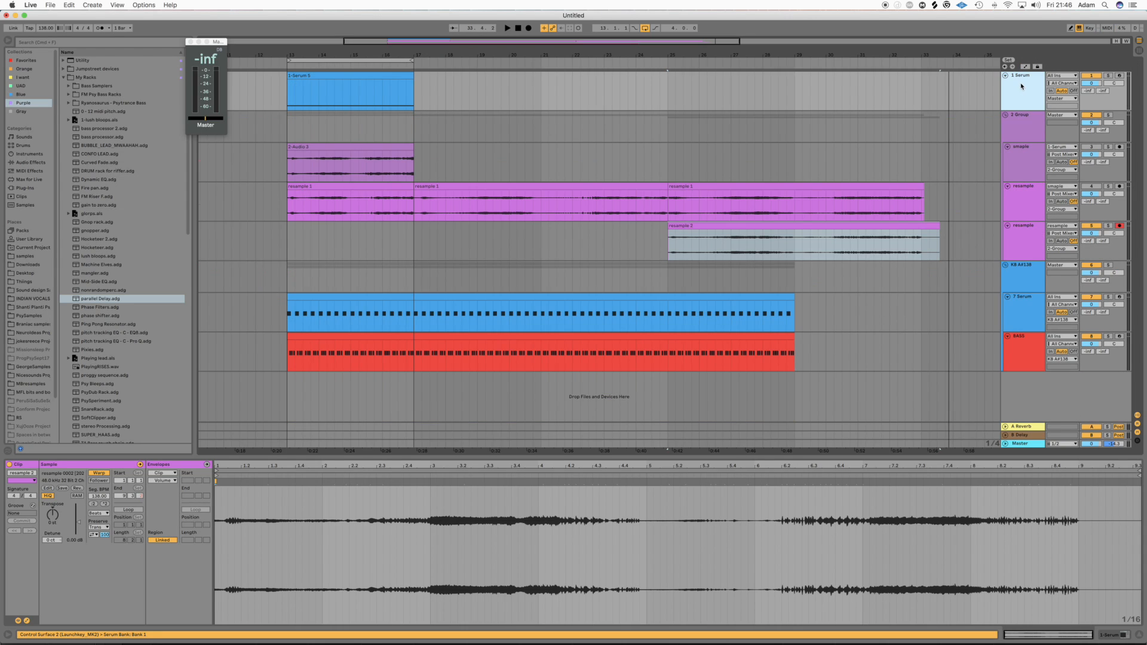
key(super+d)
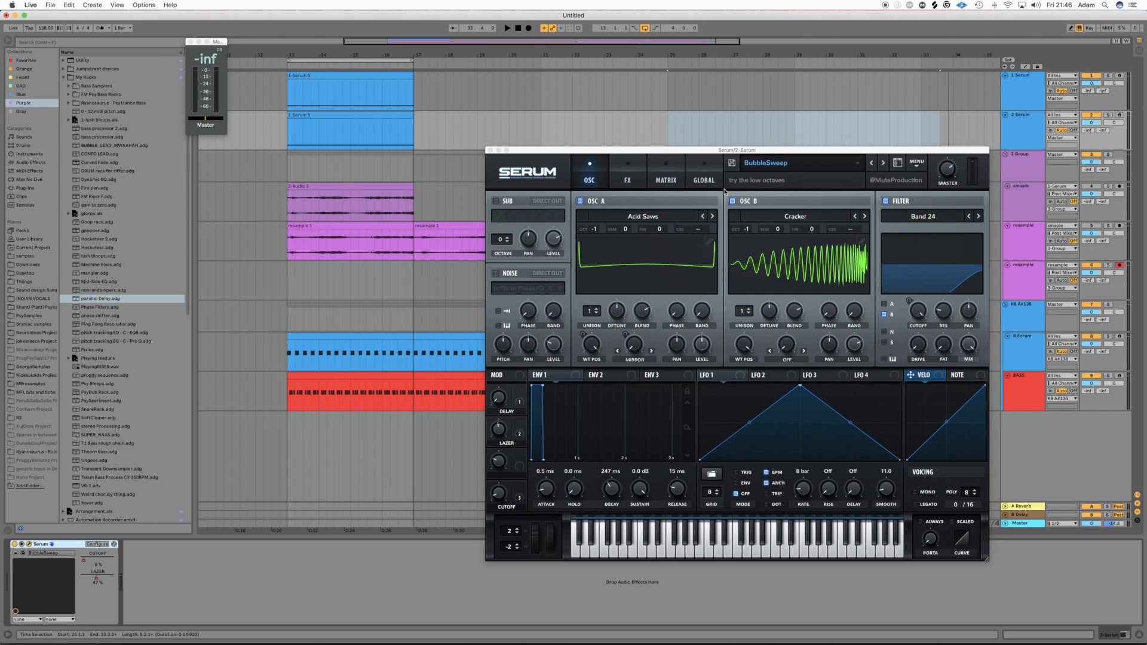
drag(760, 150, 703, 136)
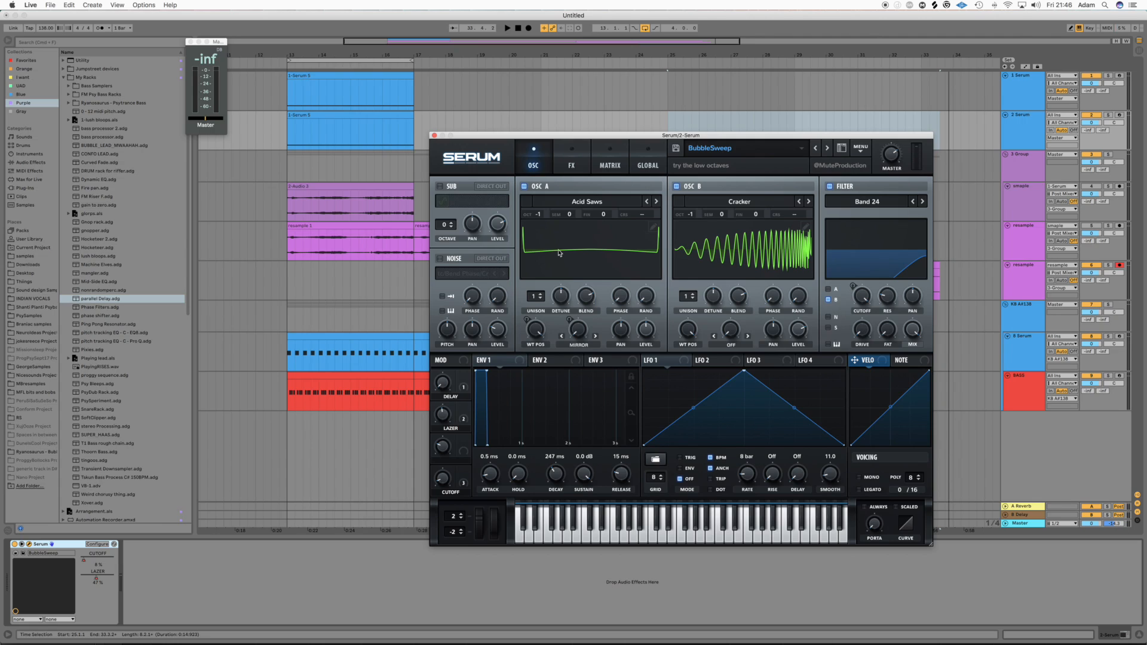
click(434, 136)
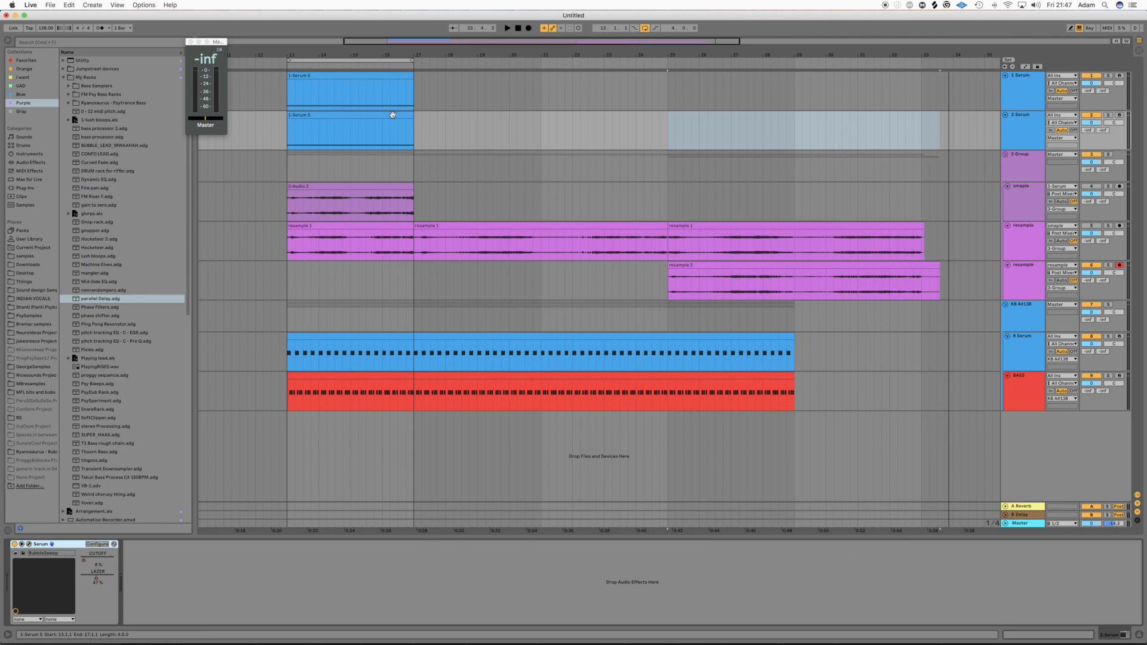
drag(392, 115, 750, 115)
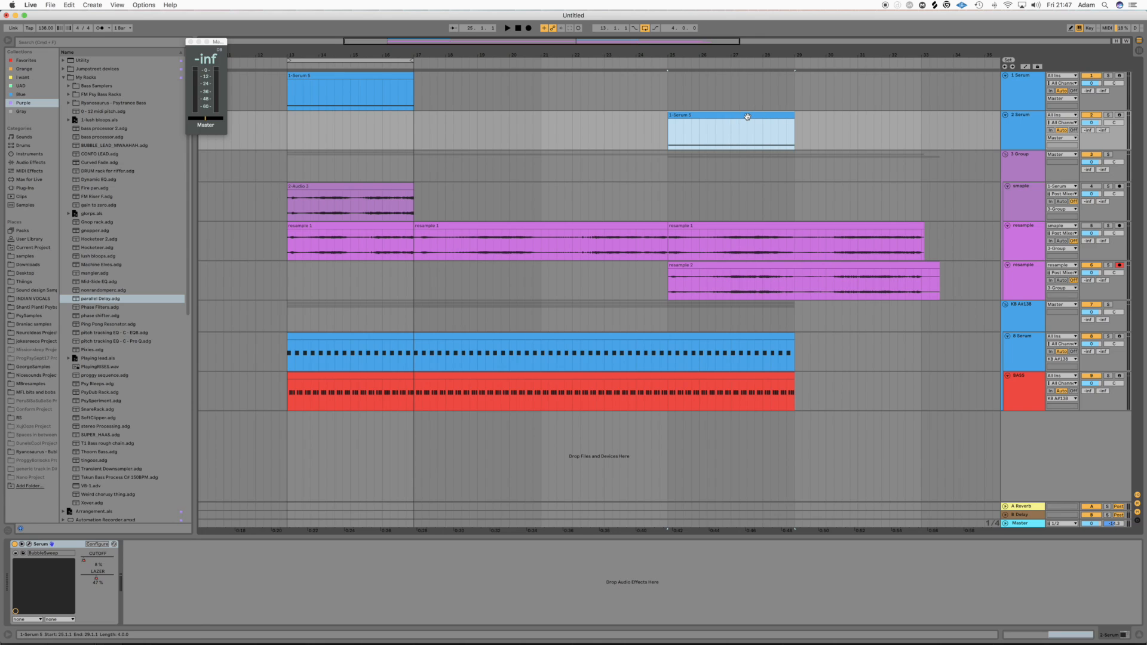
double_click(747, 117)
Clear all automation envelopes on the duplicated 2 Serum track and hide the automation lanes.
click(1022, 131)
right_click(1022, 130)
click(1022, 131)
click(1023, 67)
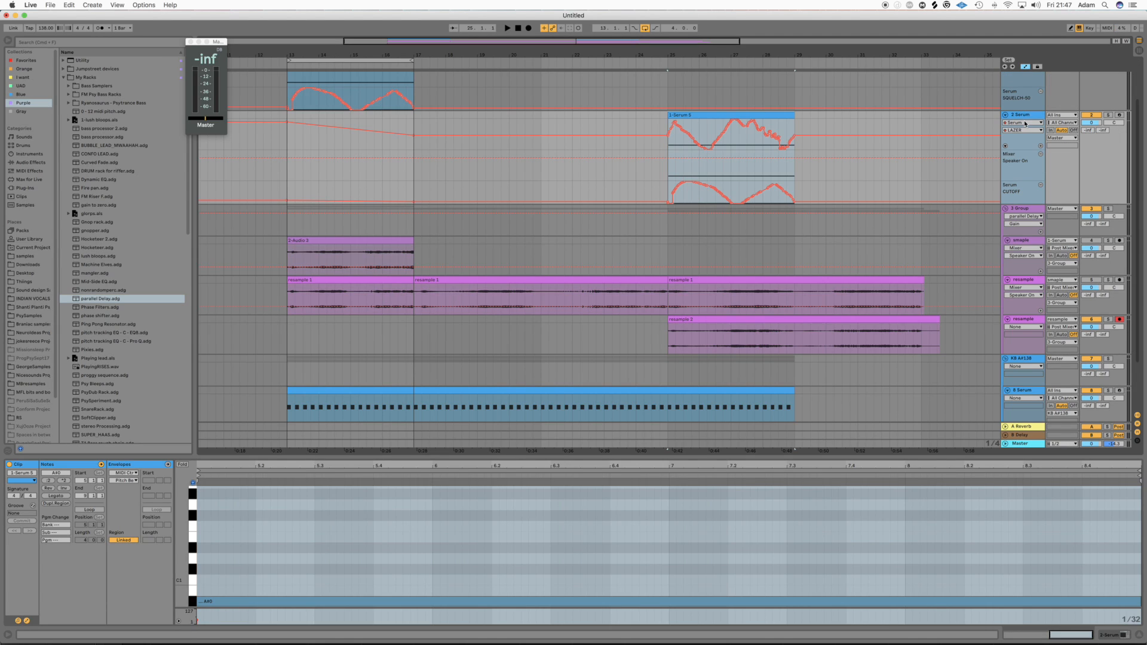
right_click(1025, 148)
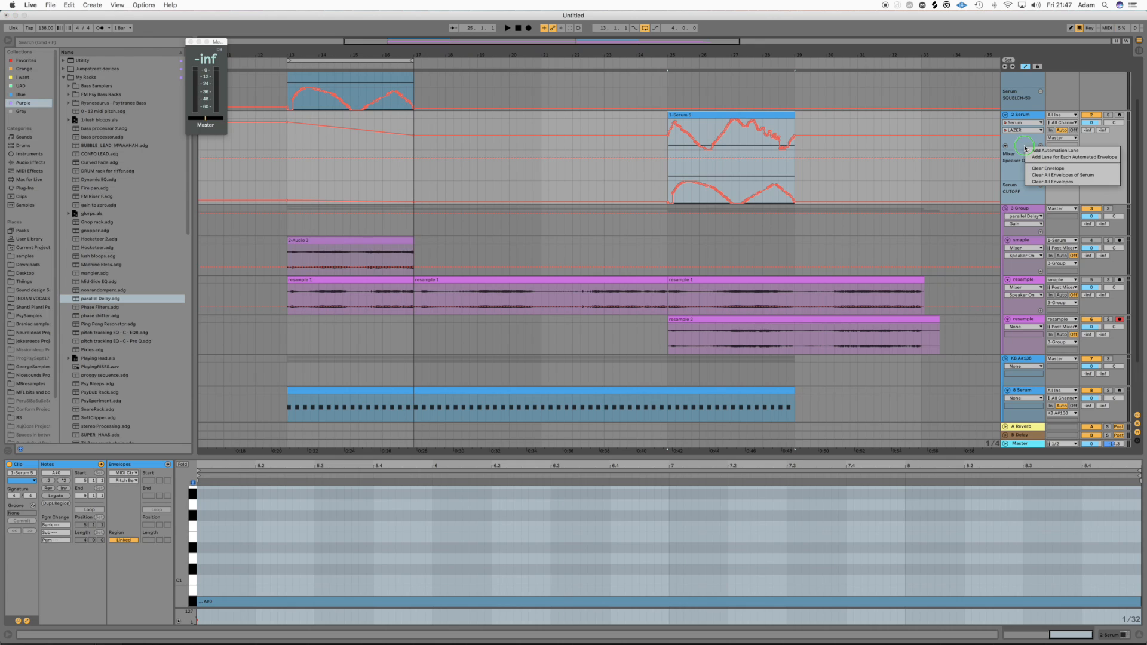
click(1043, 182)
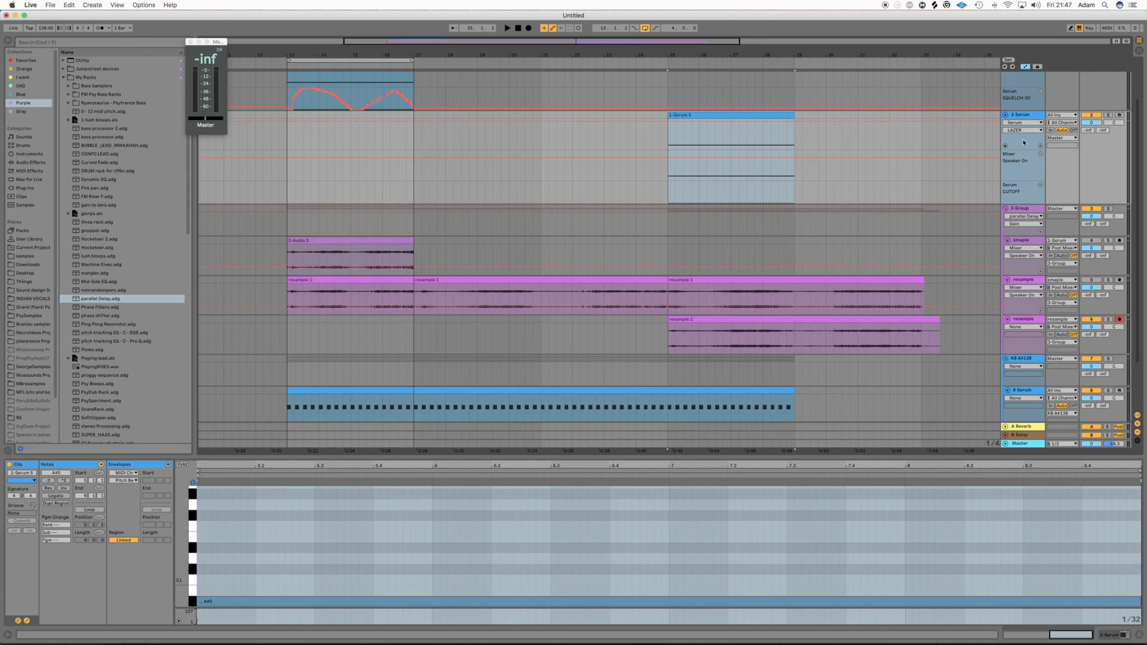
click(1025, 67)
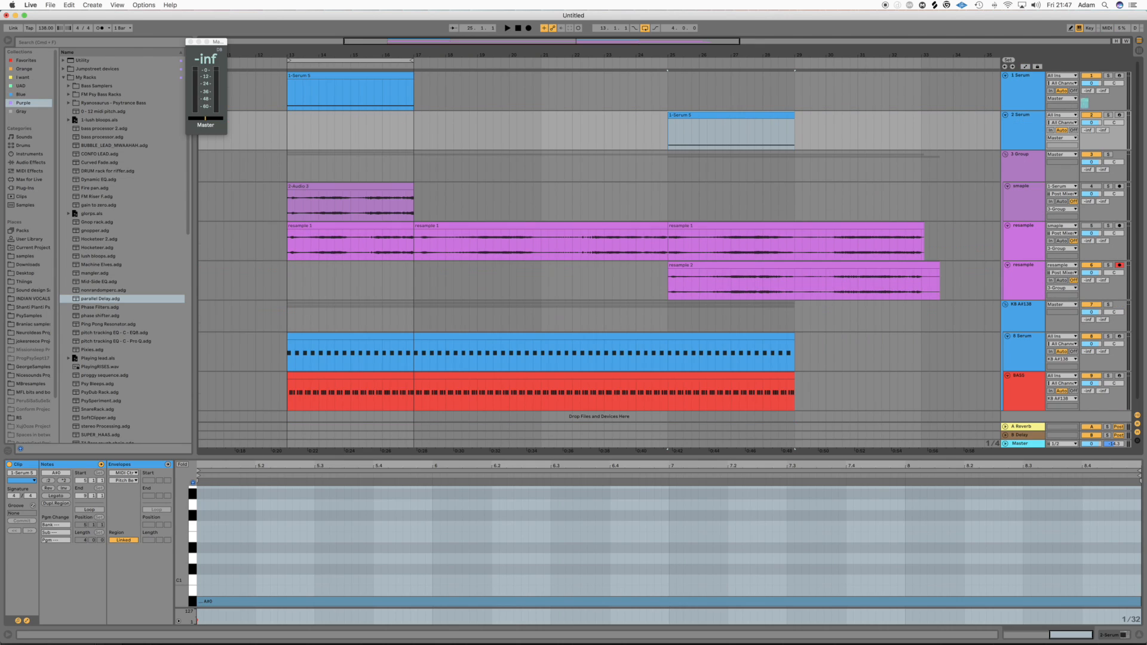
Record CUTOFF and LAZER automation over the 2 Serum clip from bar 25 and display its envelopes.
click(784, 114)
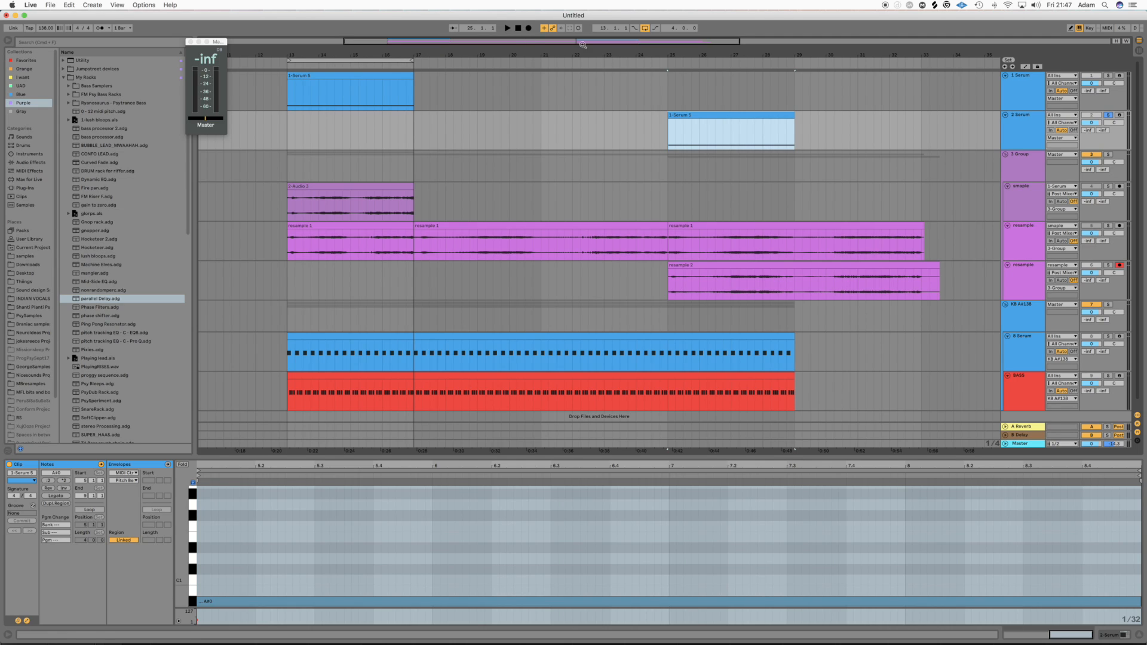
key(shift+Tab)
click(527, 29)
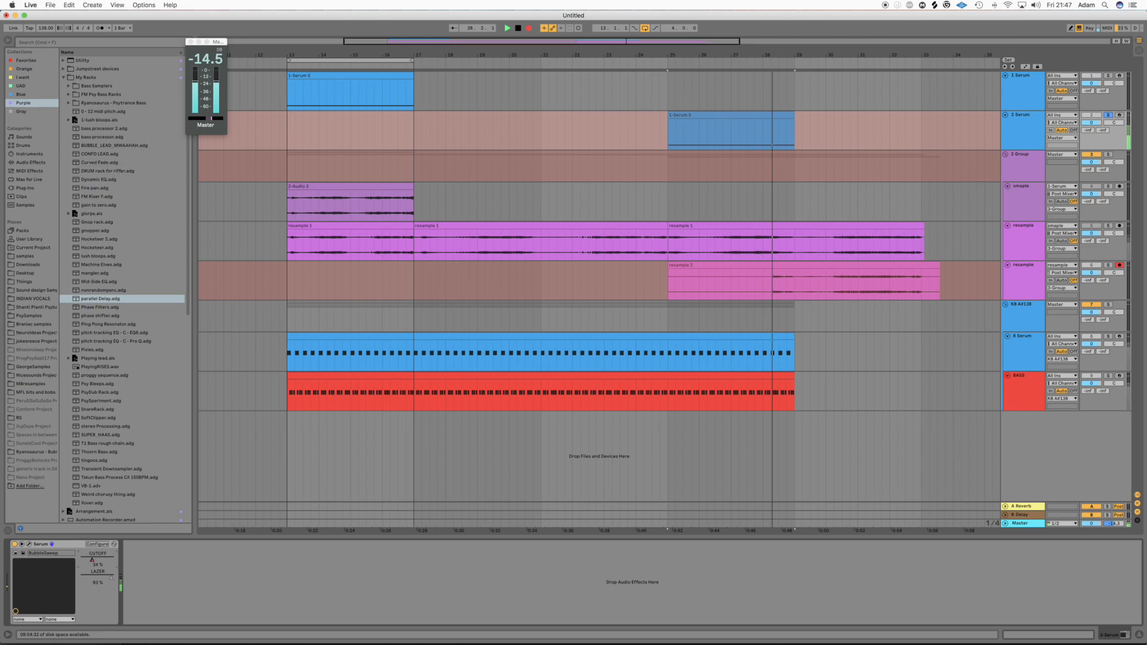
key(space)
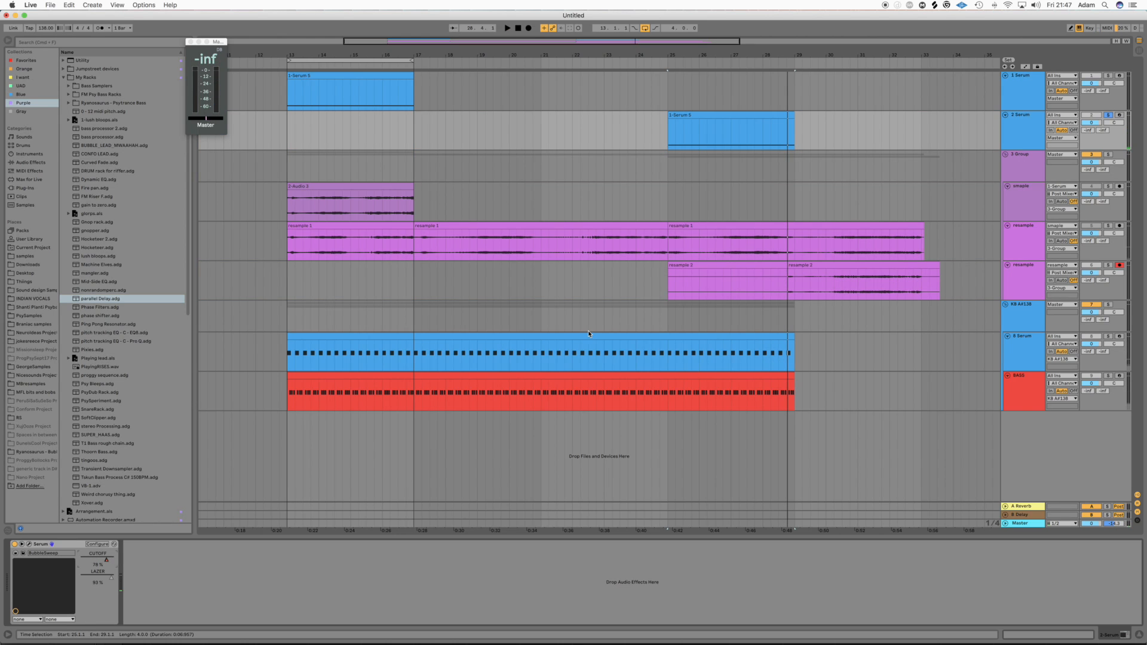
click(1025, 66)
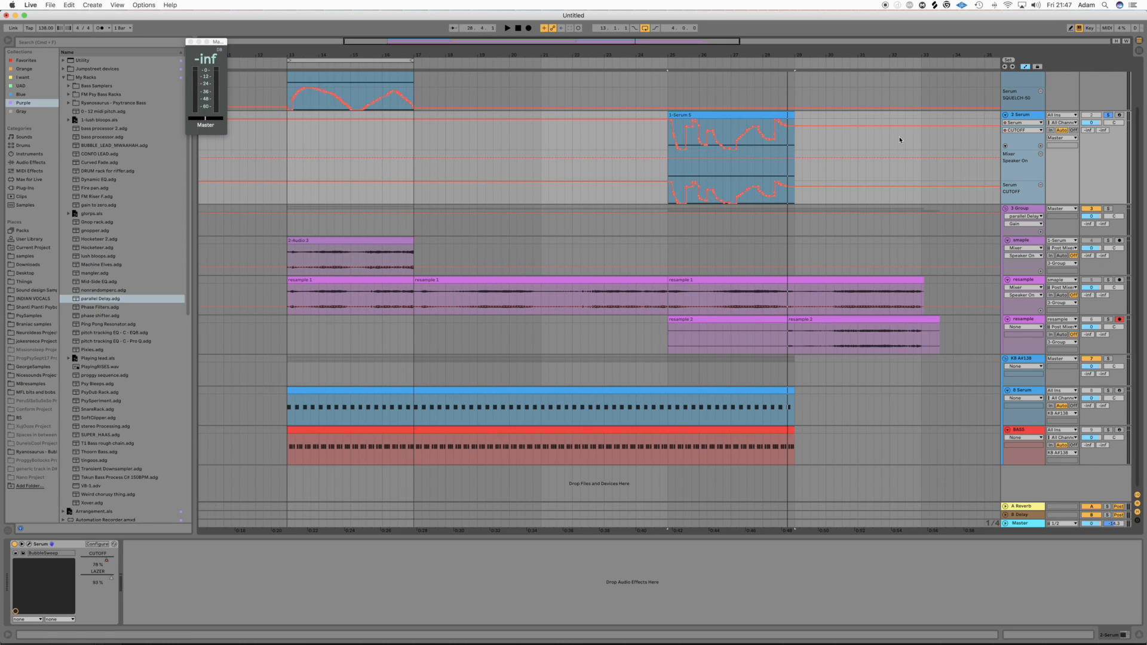
Record another pass of CUTOFF and LAZER movements over the 2 Serum clip.
click(529, 28)
mouse_move(111, 579)
mouse_down()
mouse_move(83, 578)
mouse_move(109, 580)
mouse_up()
key(space)
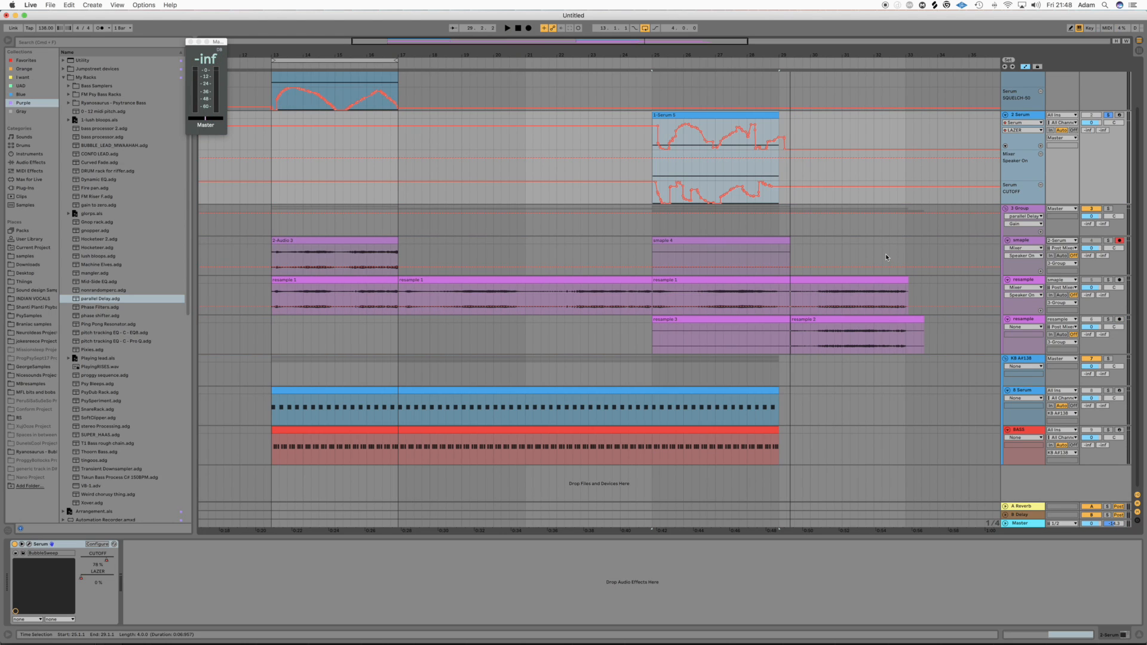
Record the Serum clip's output onto the first audio track in the group and move the recording to bar 34.
click(768, 242)
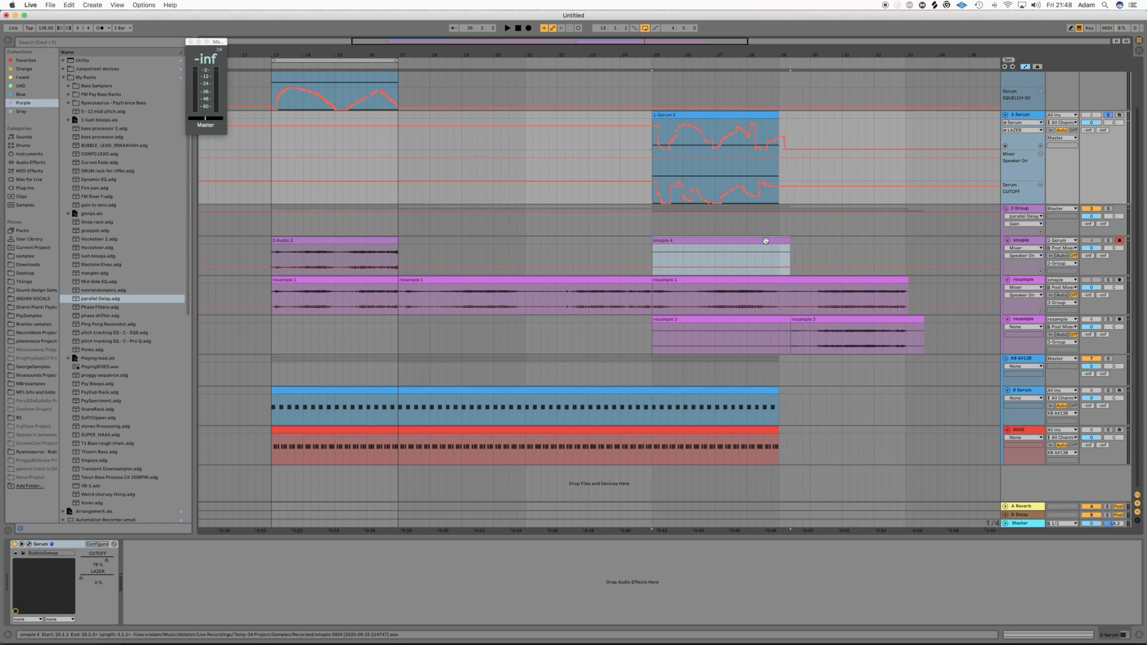
click(528, 28)
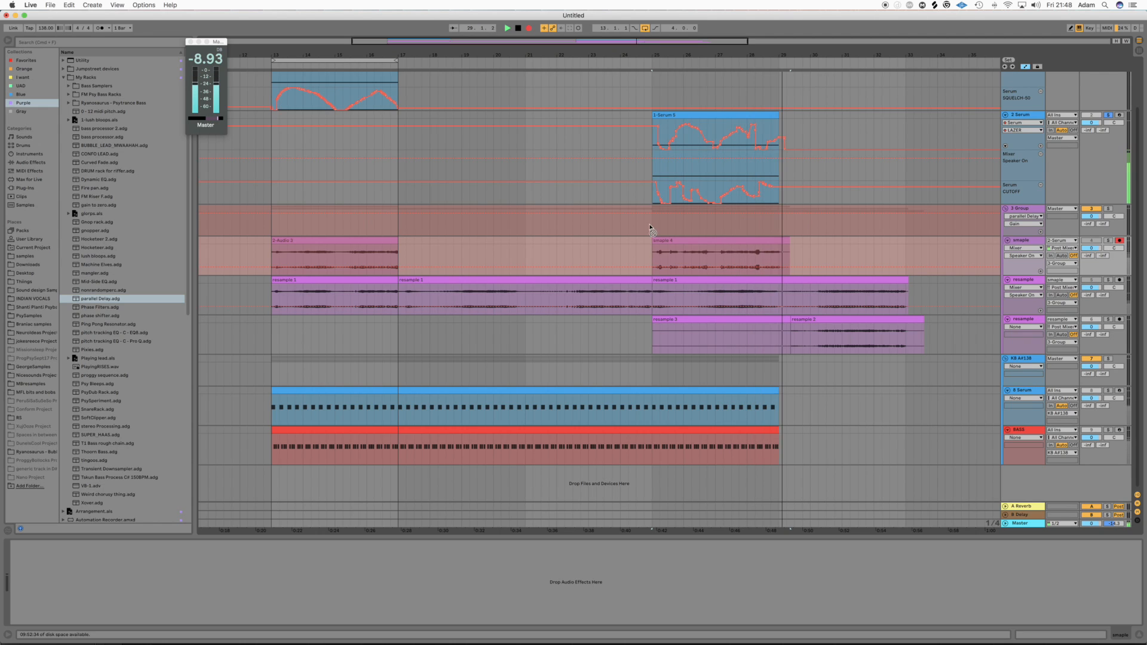
key(space)
double_click(749, 238)
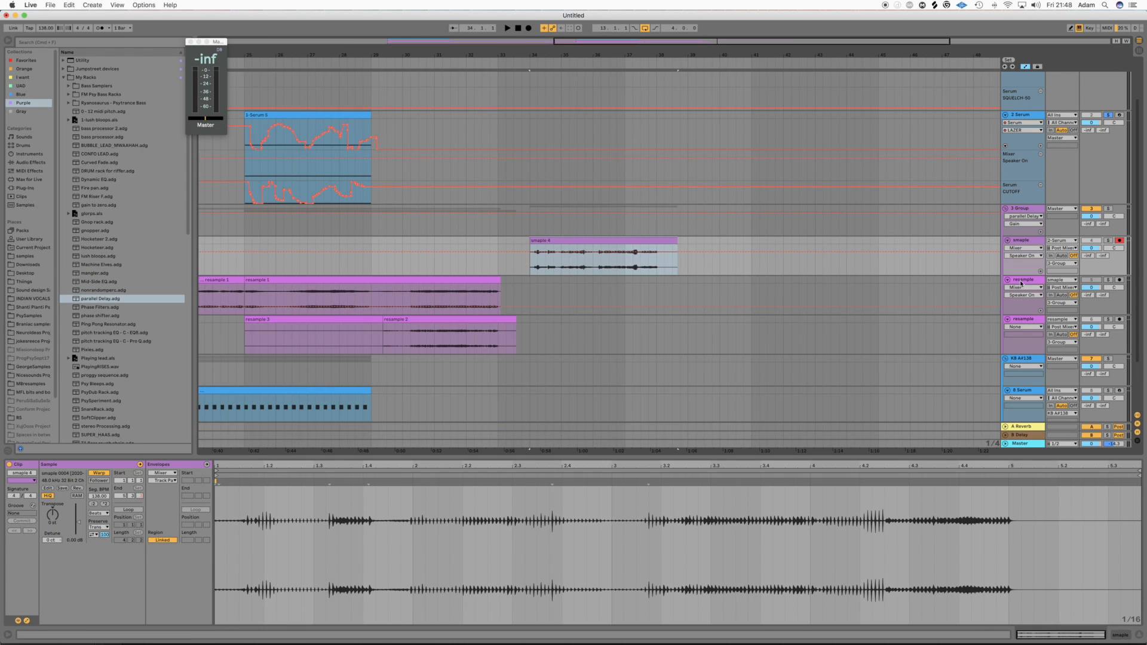
Arm the upper resample track and solo the track holding the newly recorded clip.
click(1024, 281)
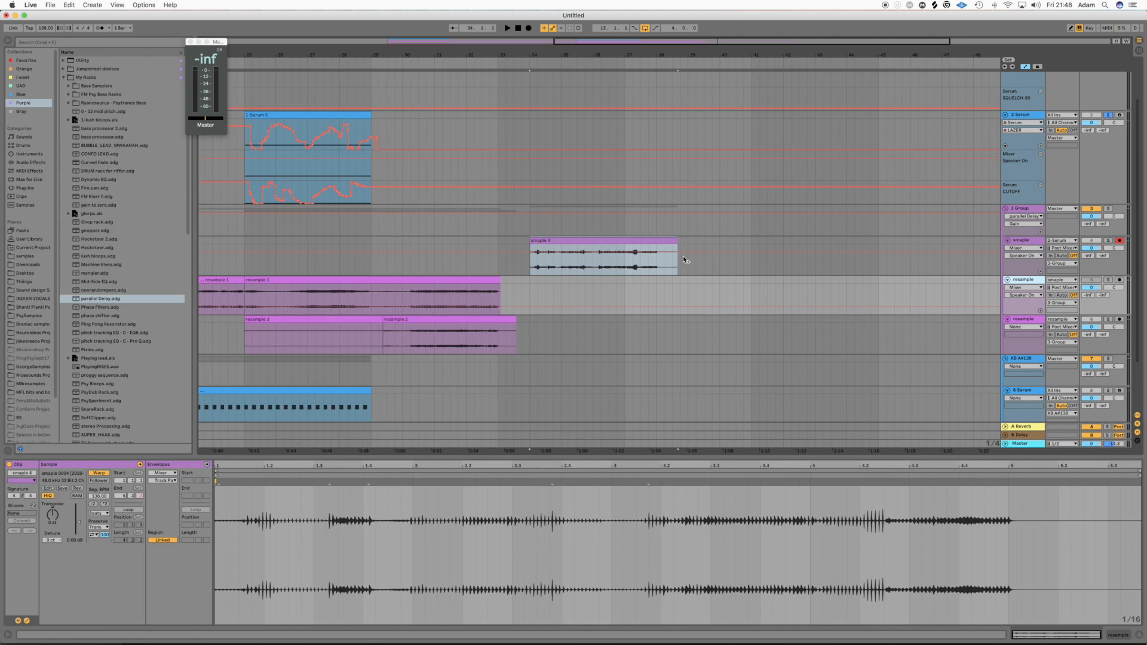
click(610, 241)
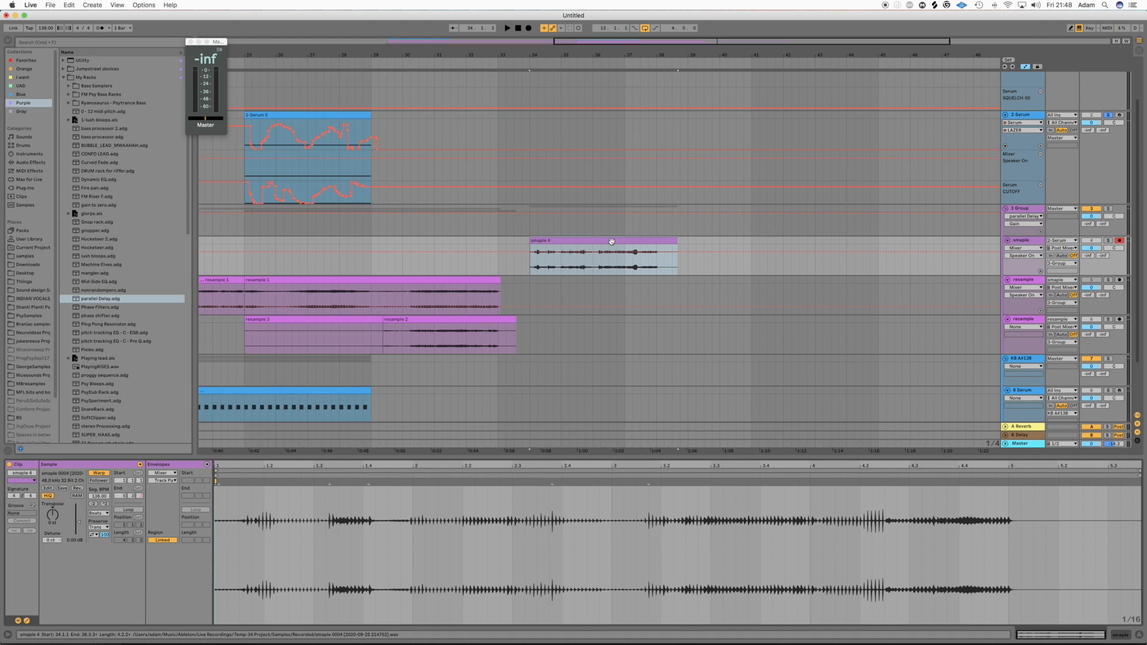
click(1119, 281)
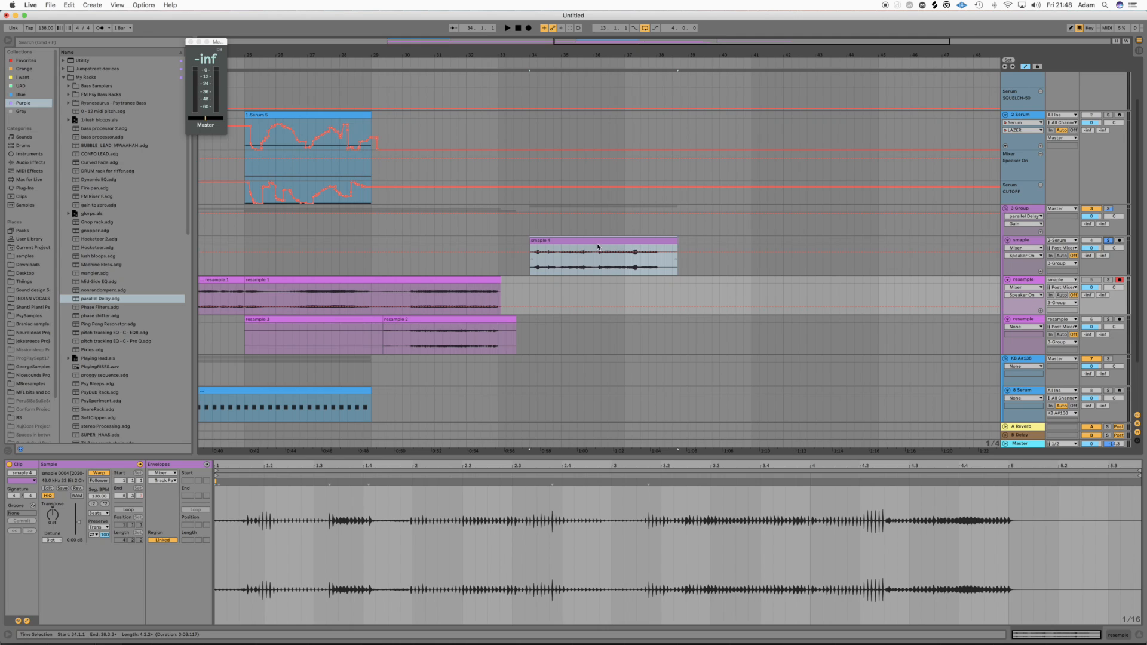
click(1108, 240)
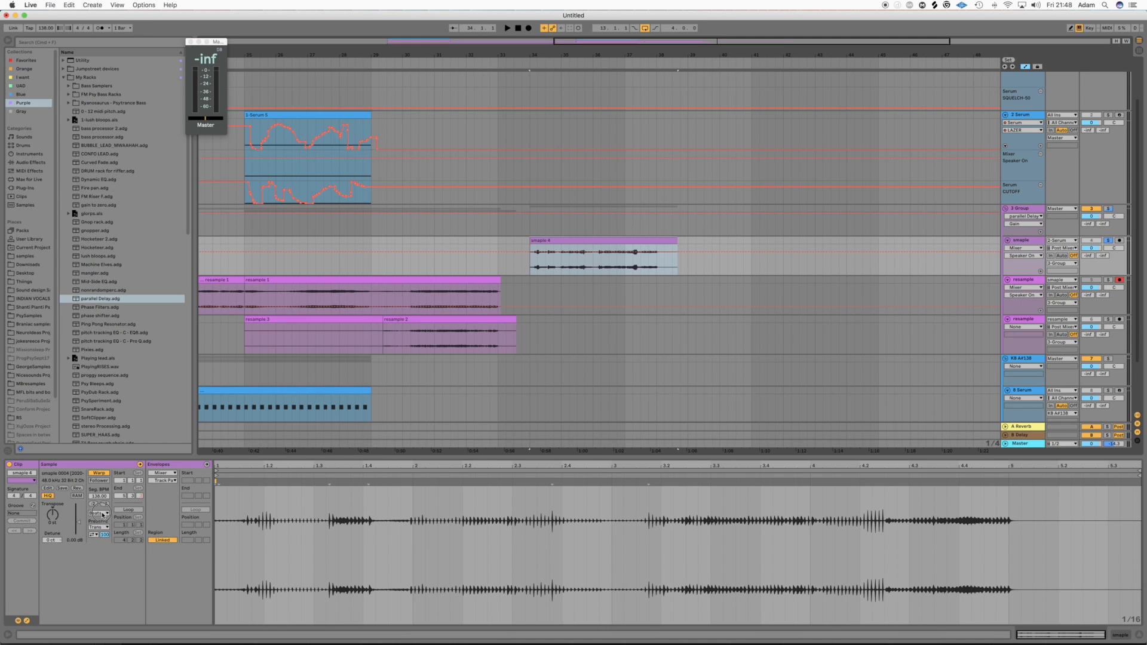
Set the recorded clip's warp mode to Texture with Flux 0 and a larger grain size.
click(104, 514)
click(103, 534)
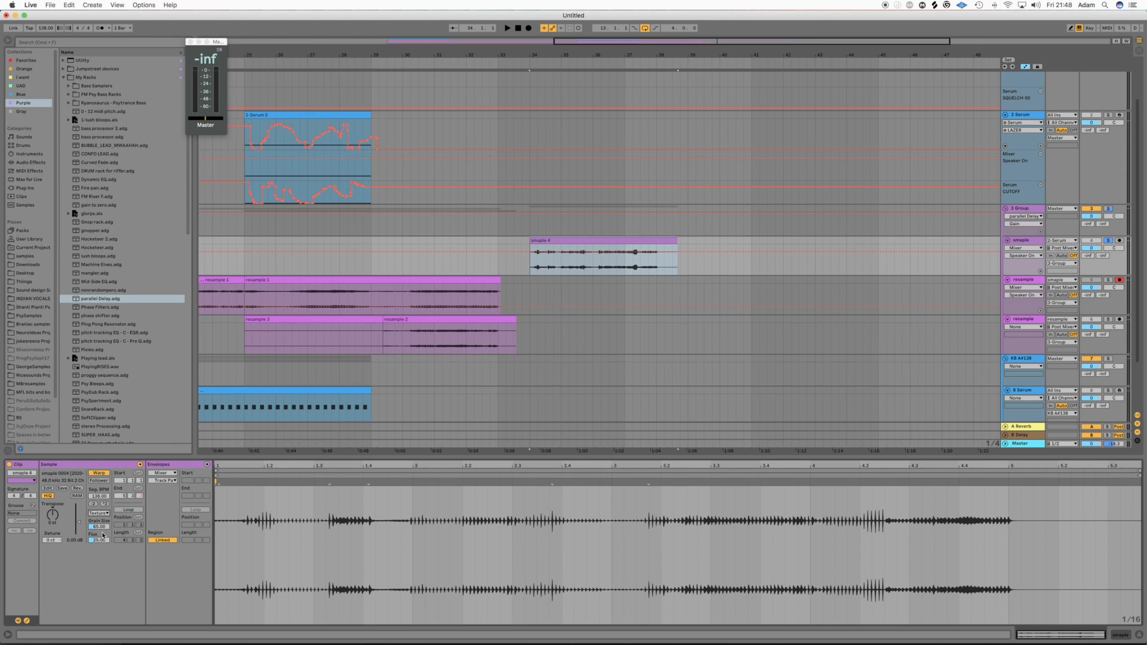
click(98, 538)
click(102, 527)
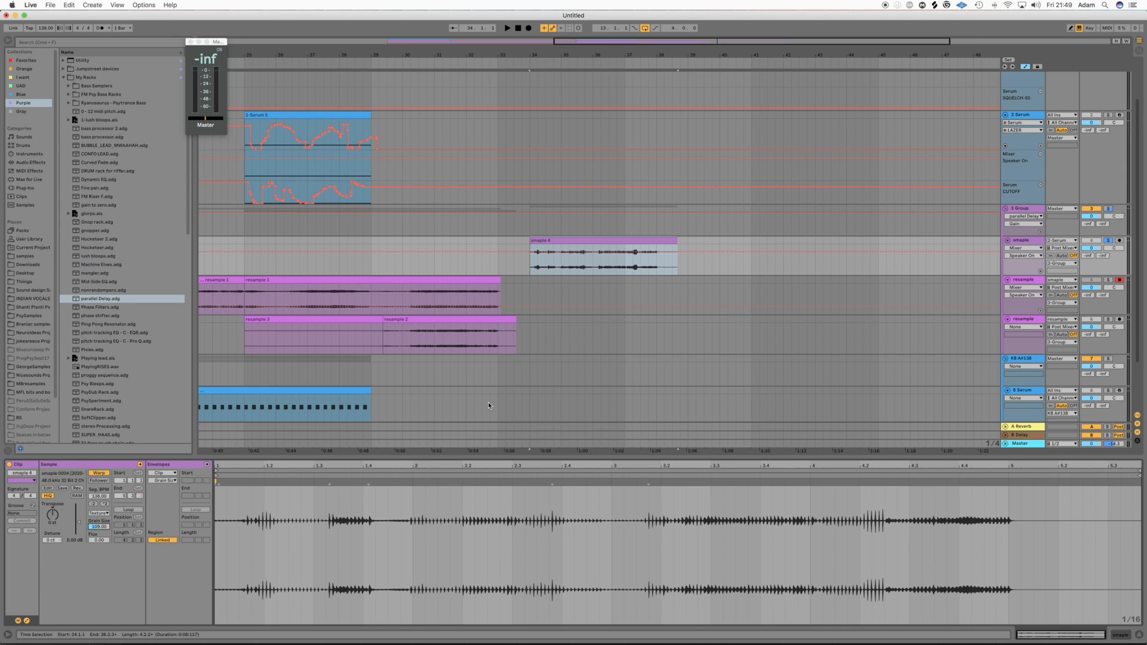
Resample the clip at bar 34 onto the upper resample track while adjusting its transposition.
click(529, 28)
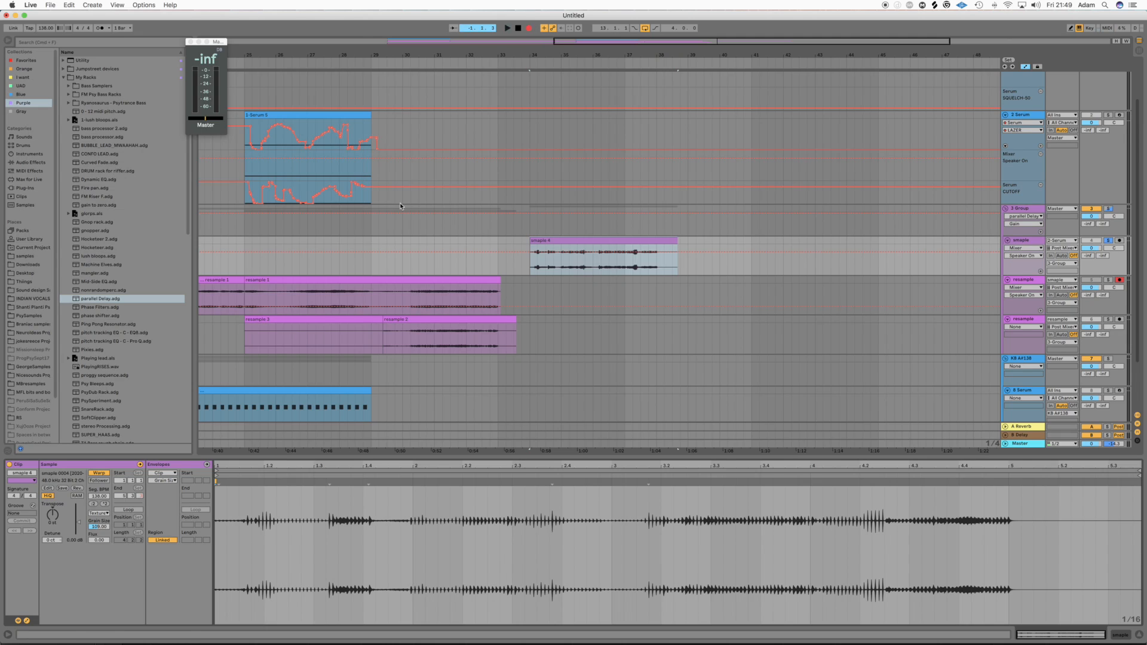
mouse_move(55, 520)
mouse_down()
mouse_move(54, 510)
mouse_move(54, 534)
mouse_move(55, 491)
mouse_up()
key(space)
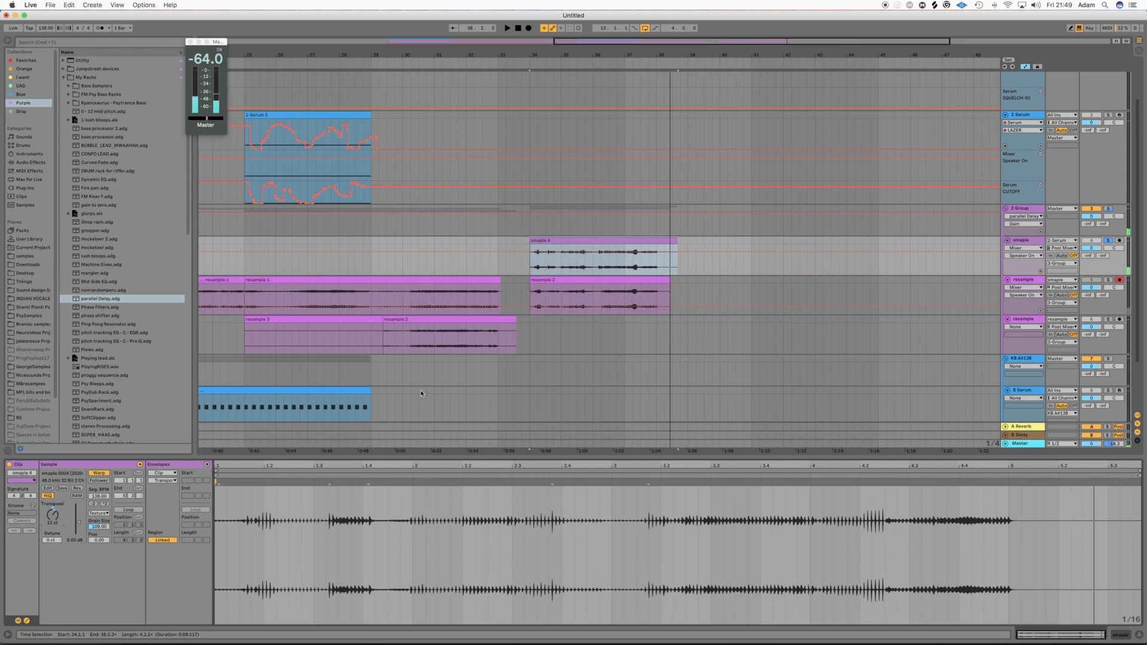
Copy the new resampled clip onto the audio track above so it starts at bar 41.
click(584, 280)
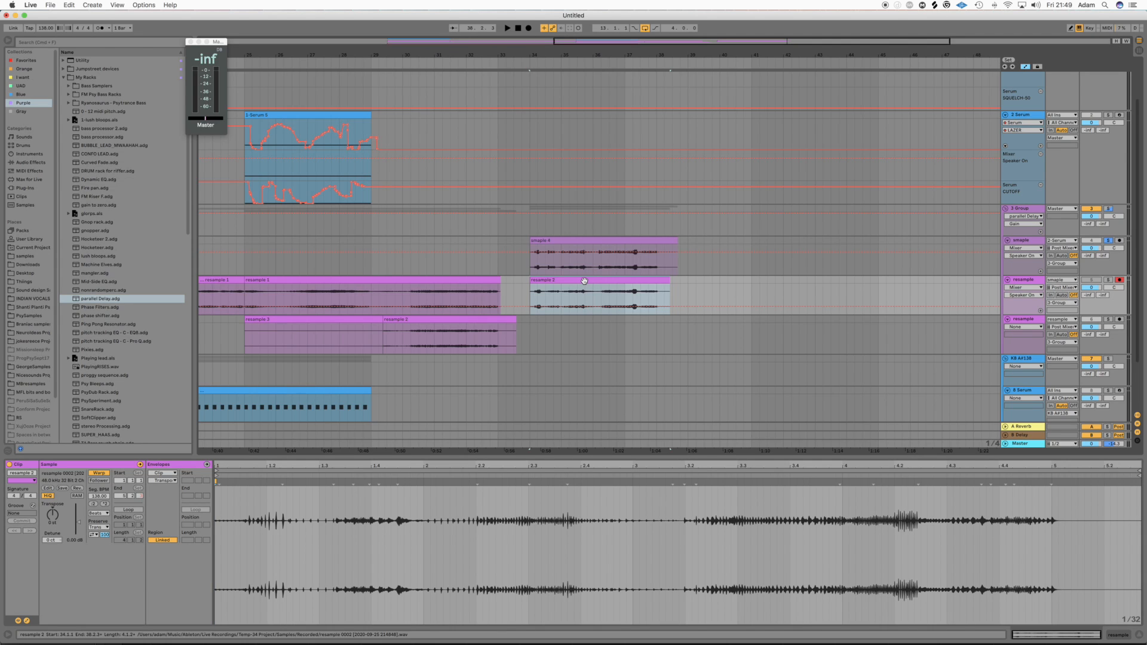
scroll(584, 281, left, 5)
drag(696, 42, 696, 30)
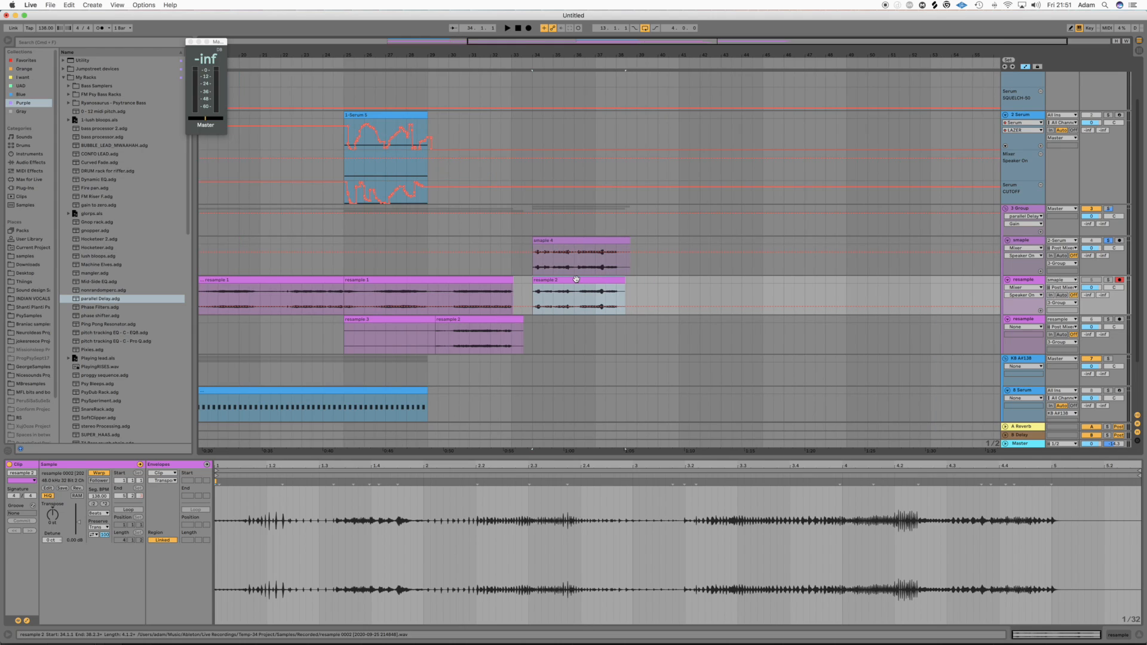
drag(558, 281, 705, 266)
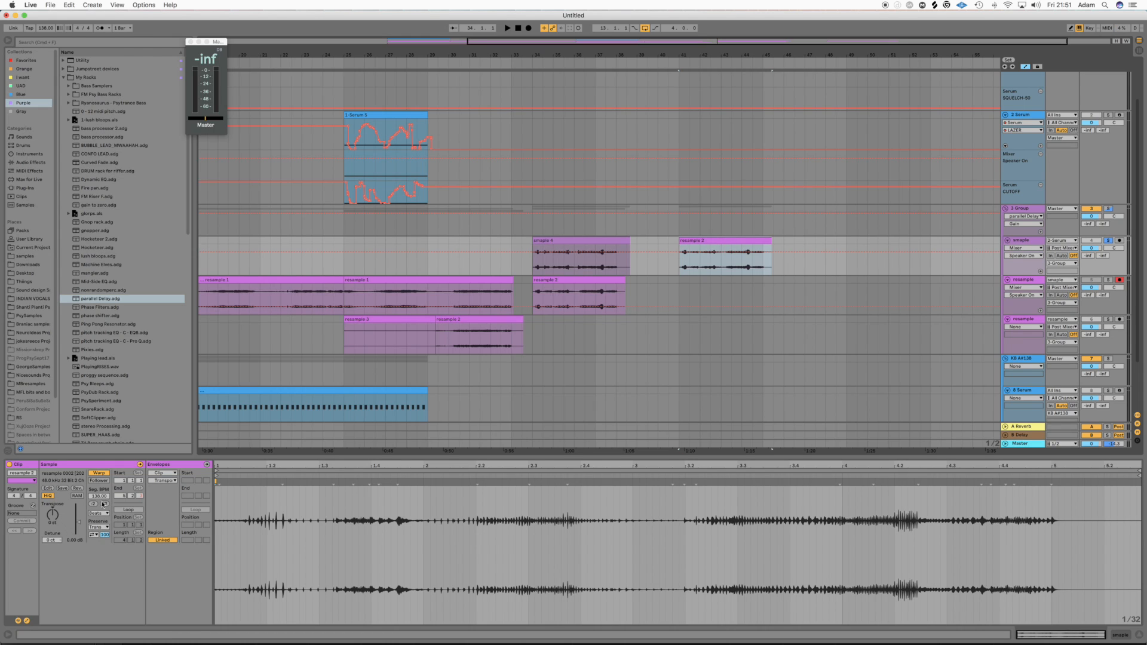
Set the copied clip's warp mode to Texture, increase its grain size and set Flux to 0.
click(100, 513)
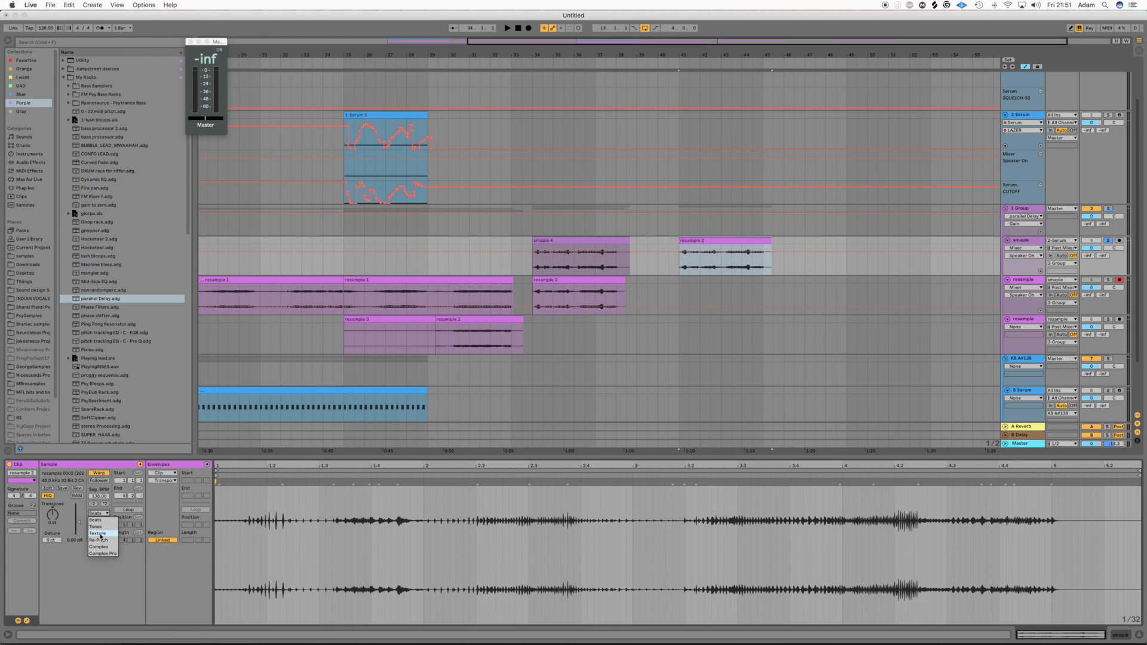
click(105, 533)
click(99, 527)
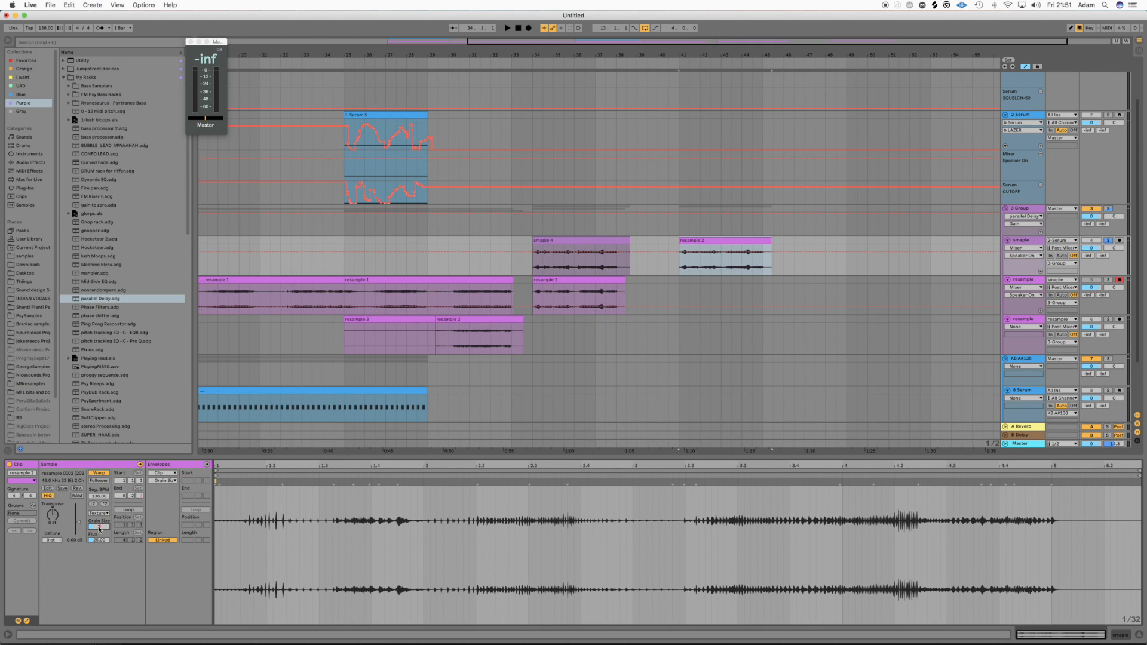
drag(100, 540, 100, 561)
Double the copied clip's segment BPM to stretch it to twice its length and play it back.
click(106, 504)
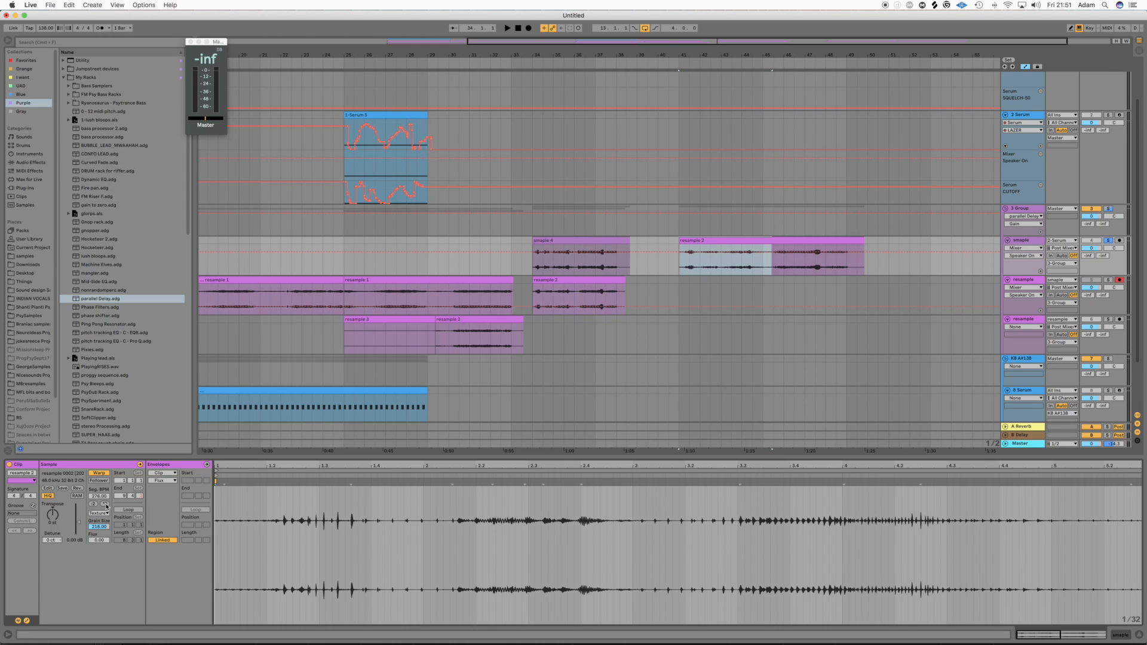
click(725, 241)
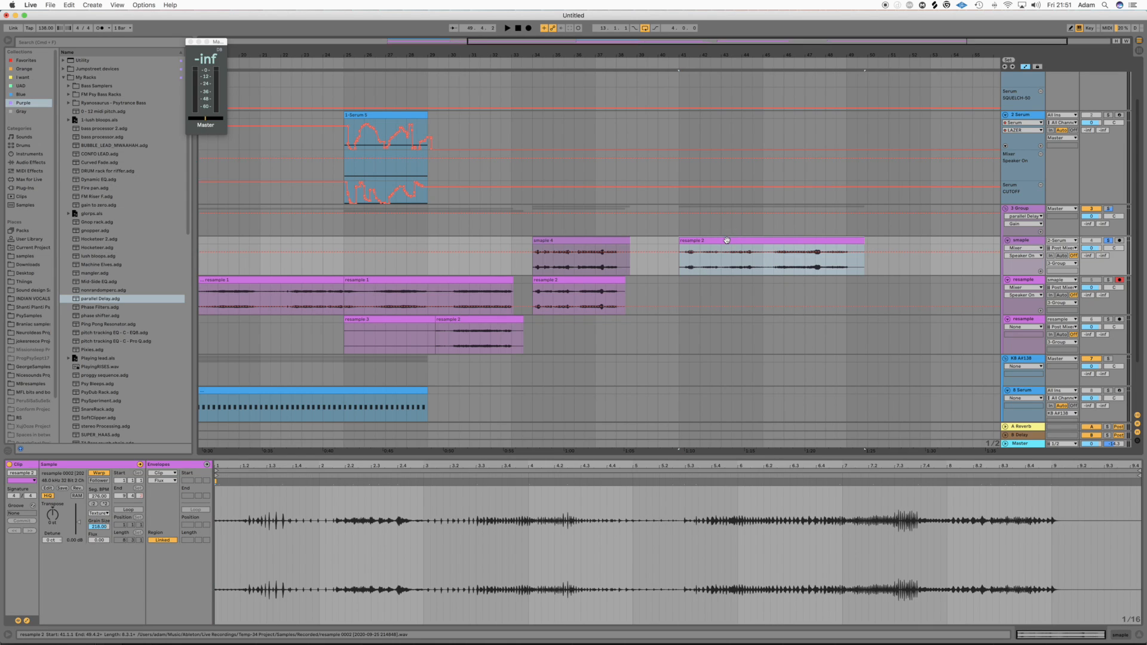
key(space)
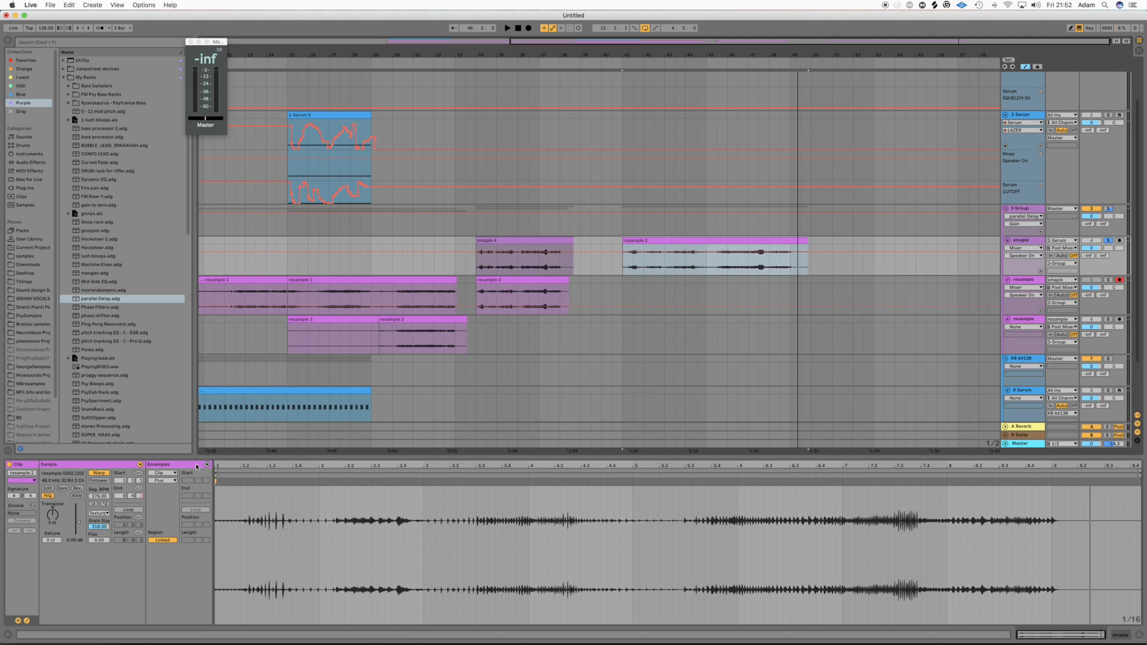
Resample the stretched clip at bar 41 onto the upper resample track while adjusting its transposition.
key(F9)
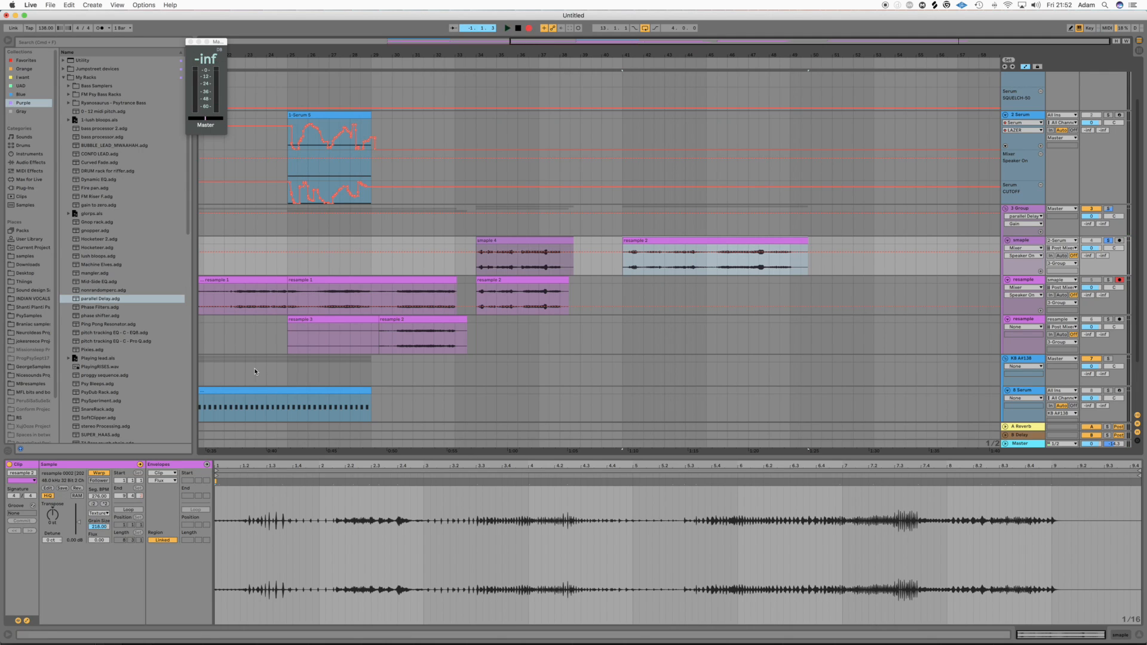
mouse_move(51, 521)
mouse_down()
mouse_move(51, 541)
mouse_move(52, 508)
mouse_up()
key(space)
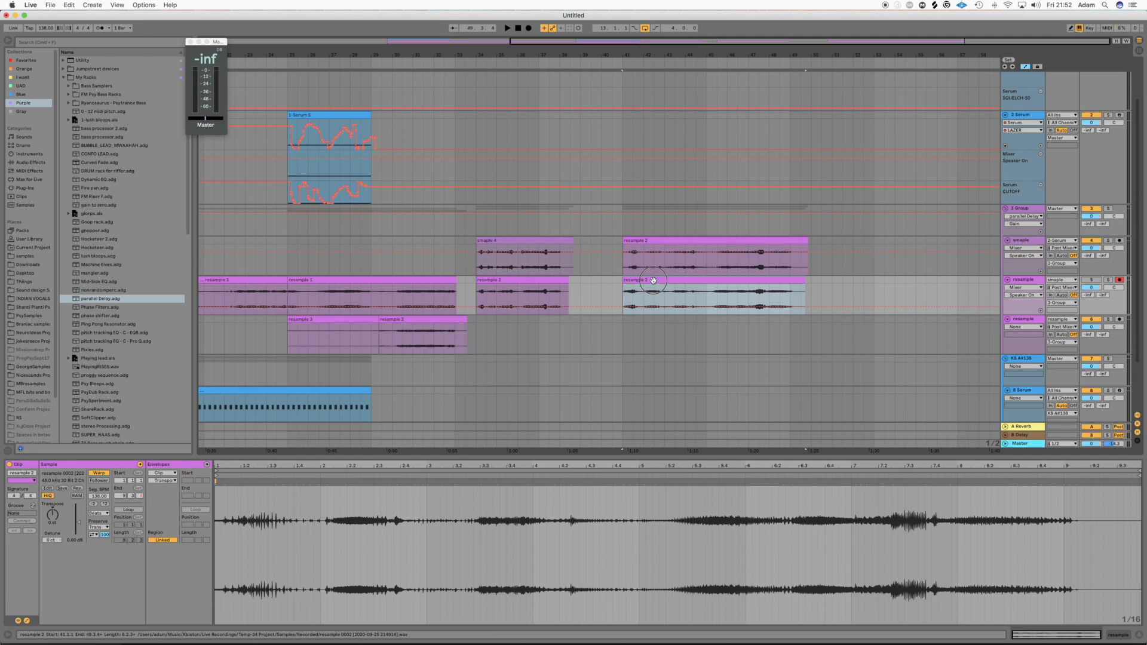
Move the new resampled clip to the audio track above at bar 51, warp it in Texture mode, adjust its grain size and set Flux to 0.
drag(653, 280, 862, 241)
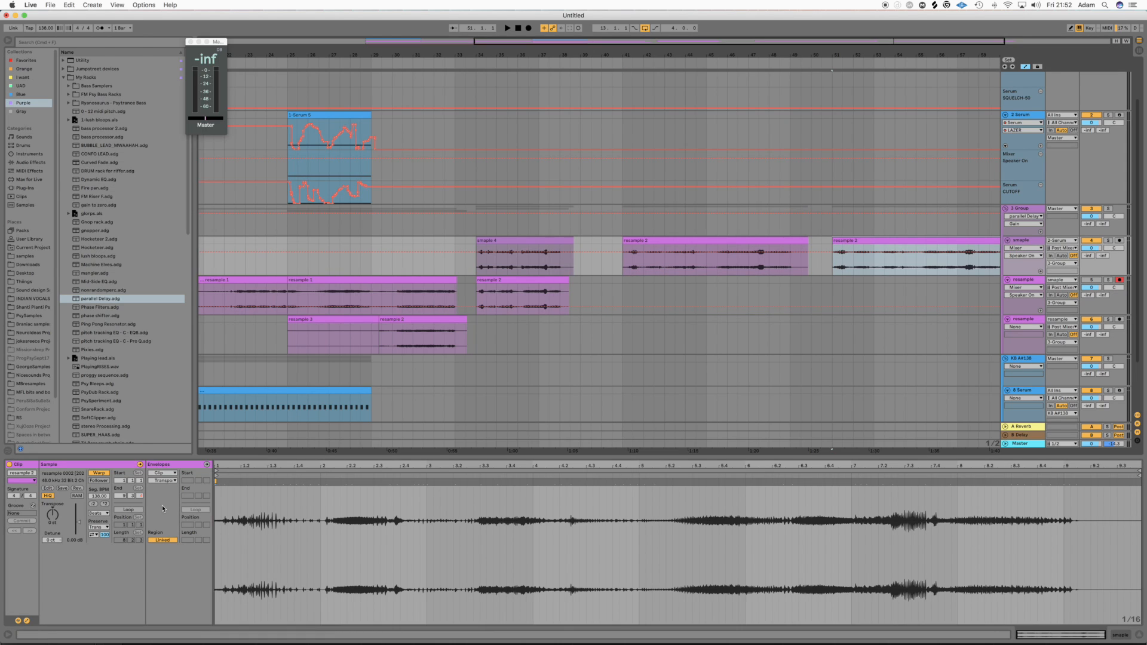
click(100, 513)
click(102, 535)
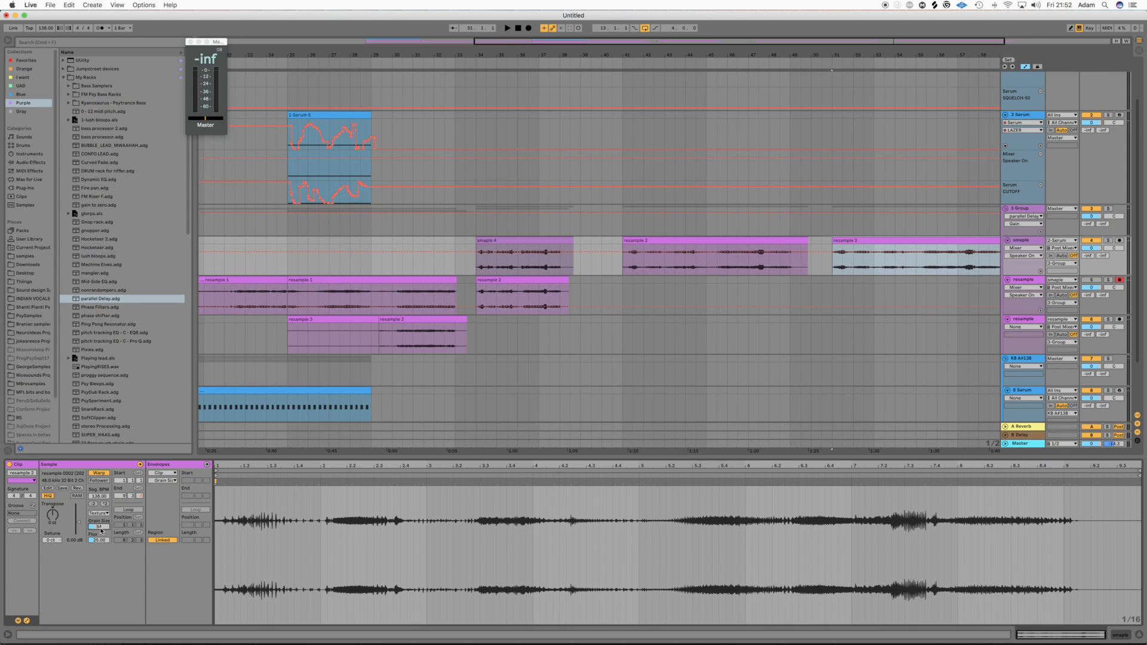
drag(100, 540, 99, 574)
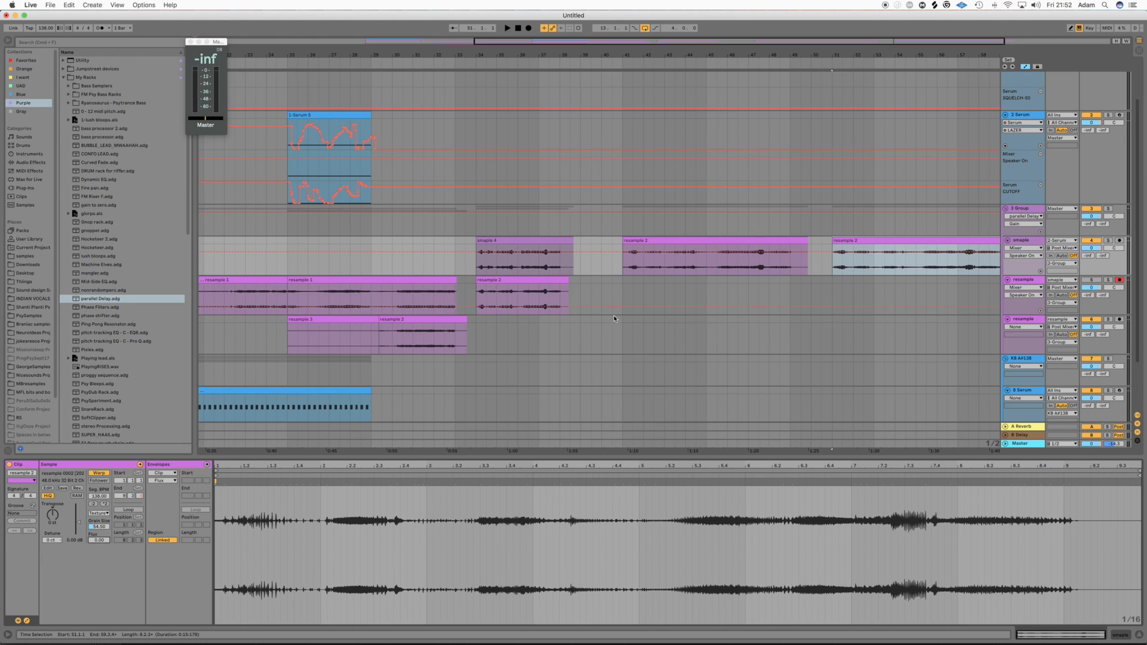
Resample the clip at bar 51 onto the upper resample track while raising its transposition.
scroll(593, 340, right, 5)
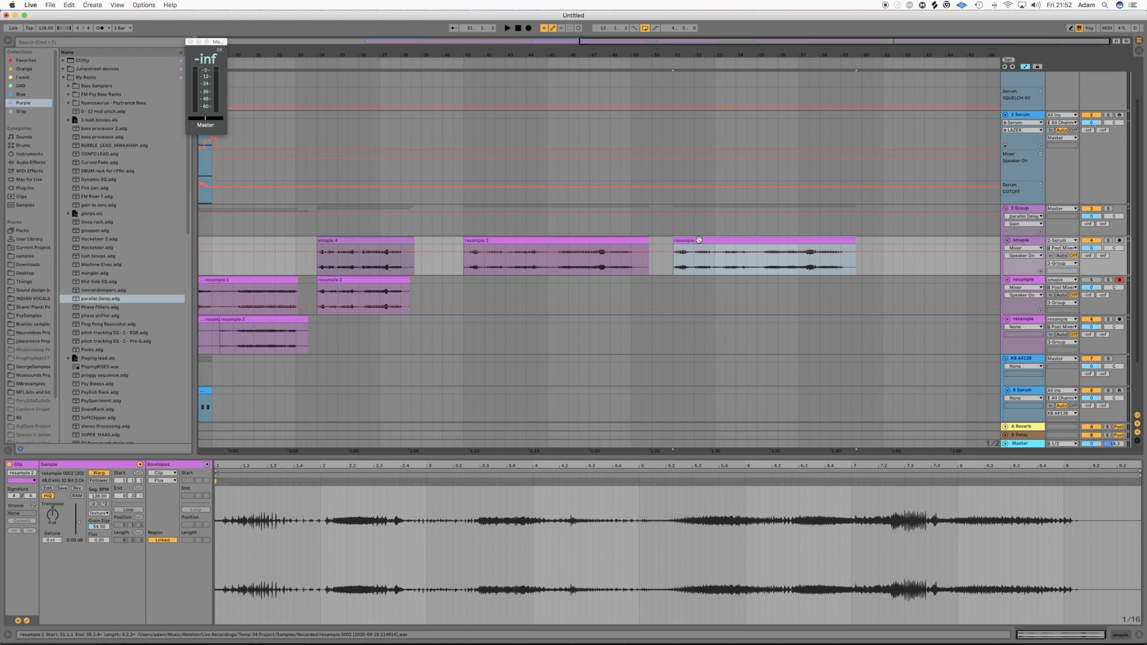
click(529, 29)
mouse_move(52, 518)
mouse_down()
mouse_move(52, 538)
mouse_move(52, 496)
mouse_up()
key(space)
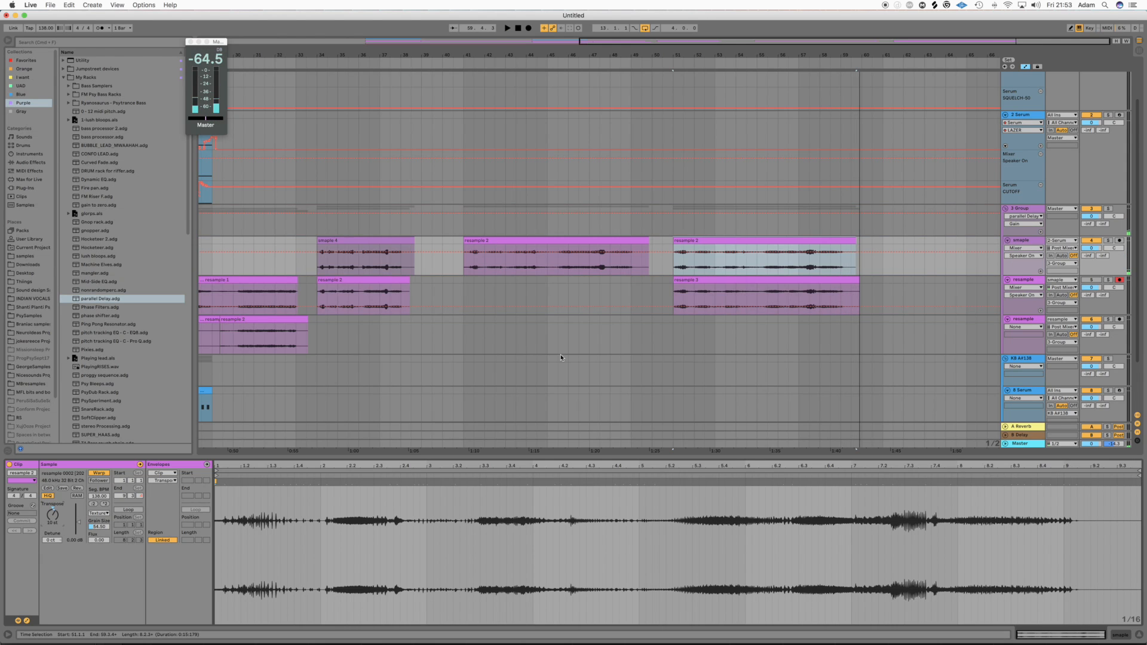
Inspect the newly recorded clip at bar 51 and the parallel Delay rack on the group track.
click(713, 280)
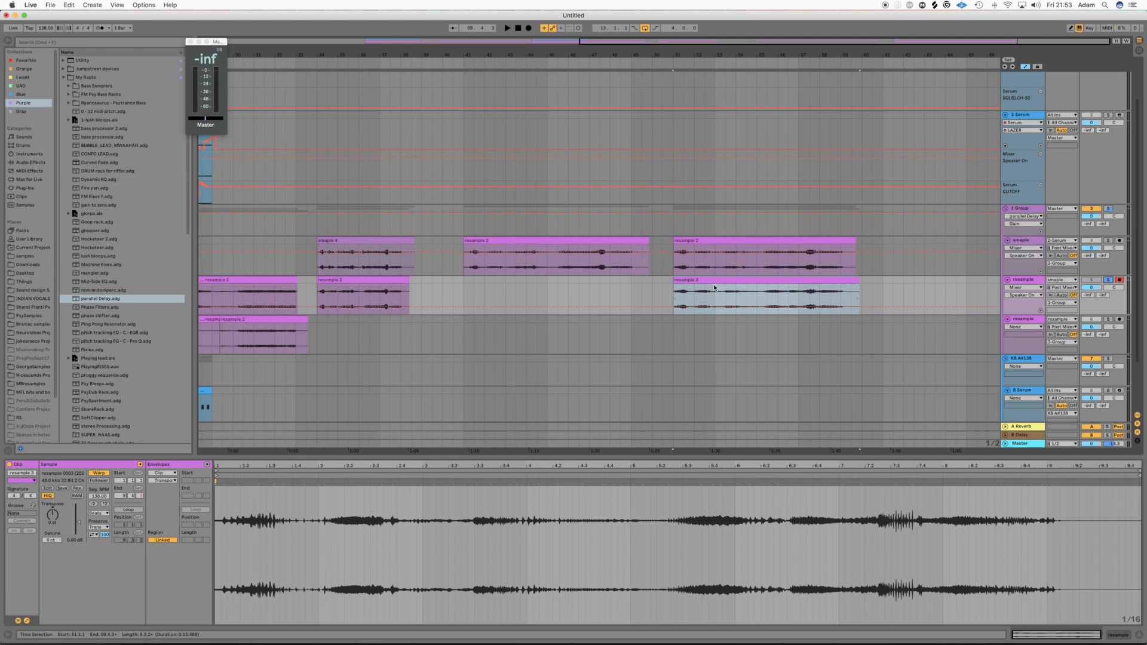
scroll(444, 295, left, 3)
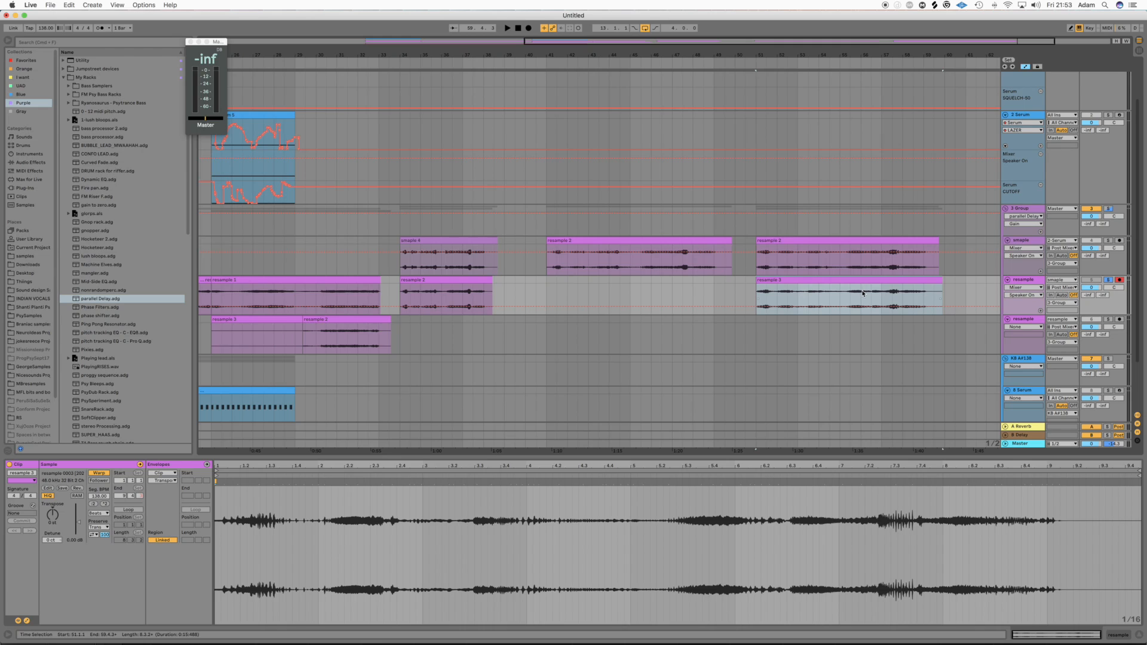
click(1021, 210)
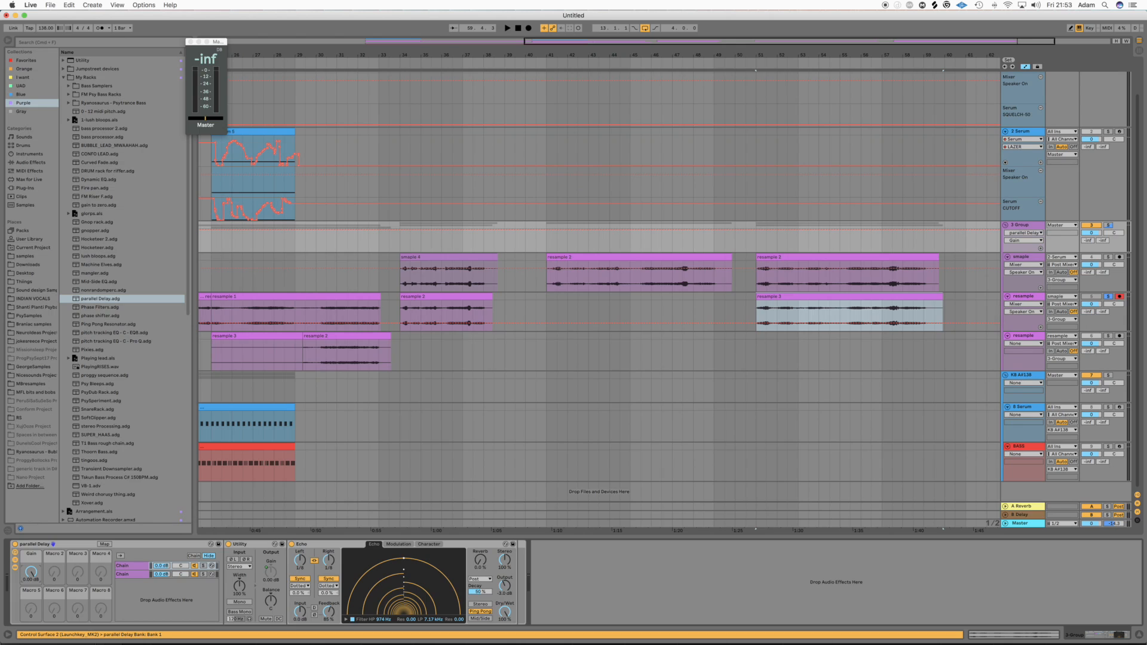
click(1016, 296)
click(857, 298)
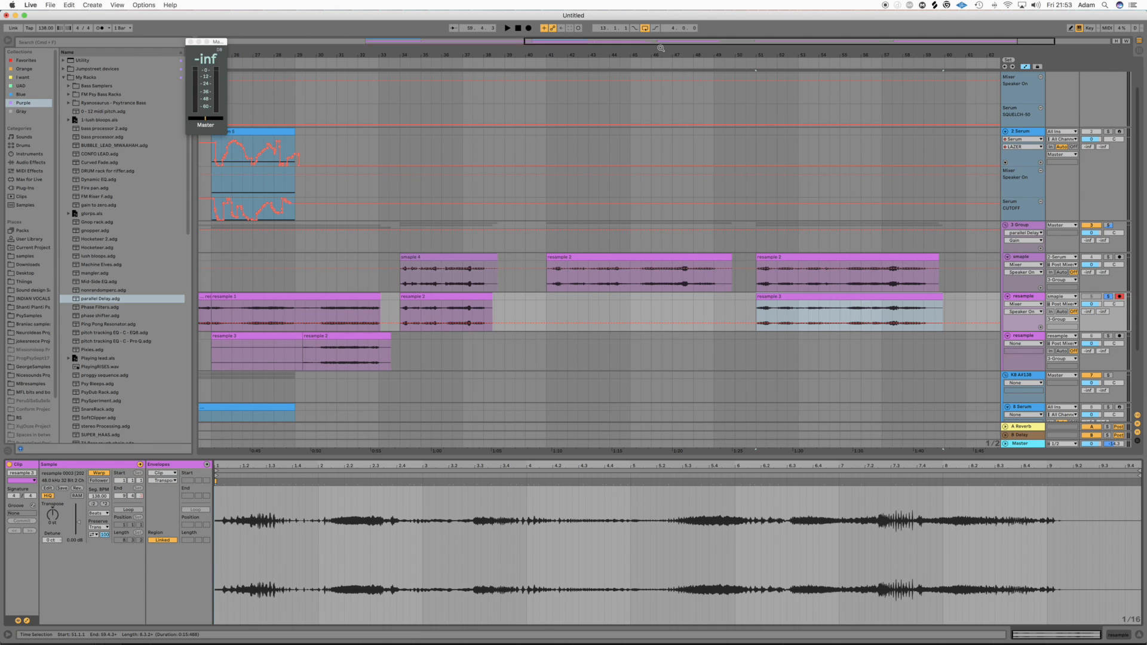
Bypass the group's parallel Delay rack and play the new resampled clip dry from bar 55.3.
drag(881, 39, 1003, 129)
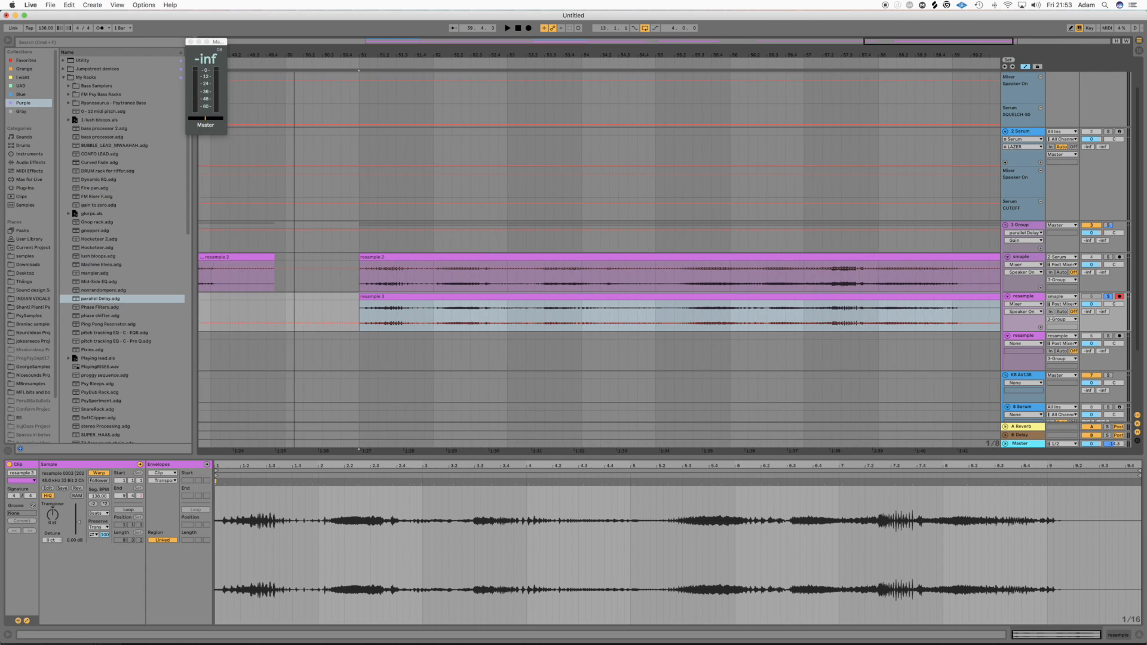
click(554, 314)
click(1029, 228)
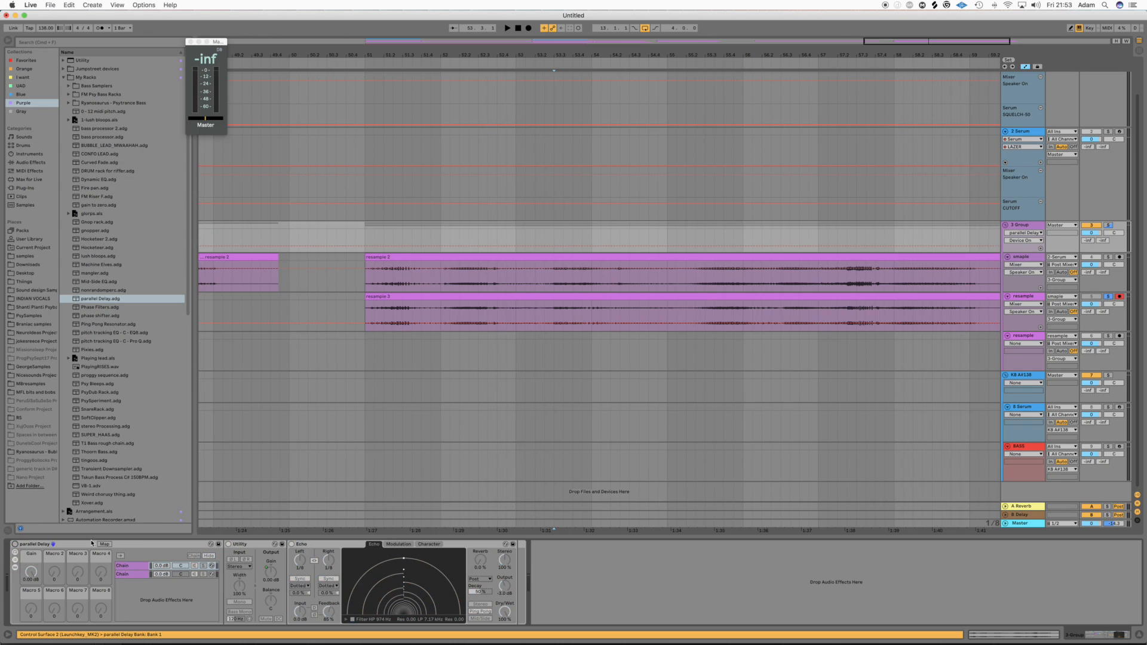
click(714, 316)
click(704, 311)
key(space)
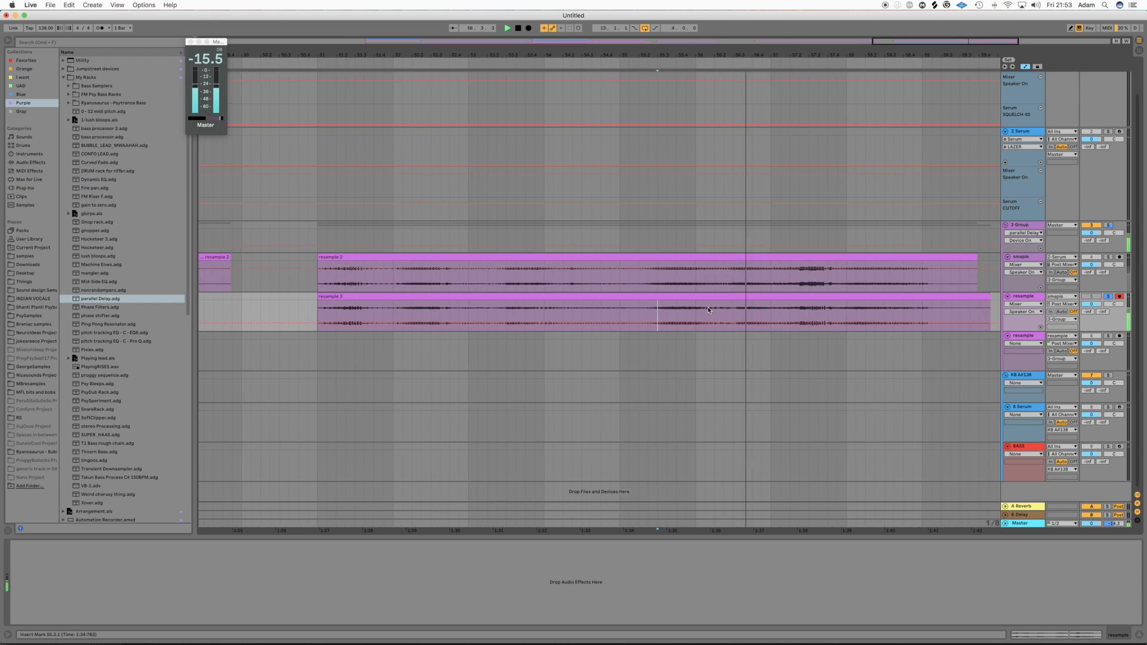
key(space)
Switch the group's parallel Delay rack back on and play the resampled clip from bar 55.3 with the delay.
click(1027, 228)
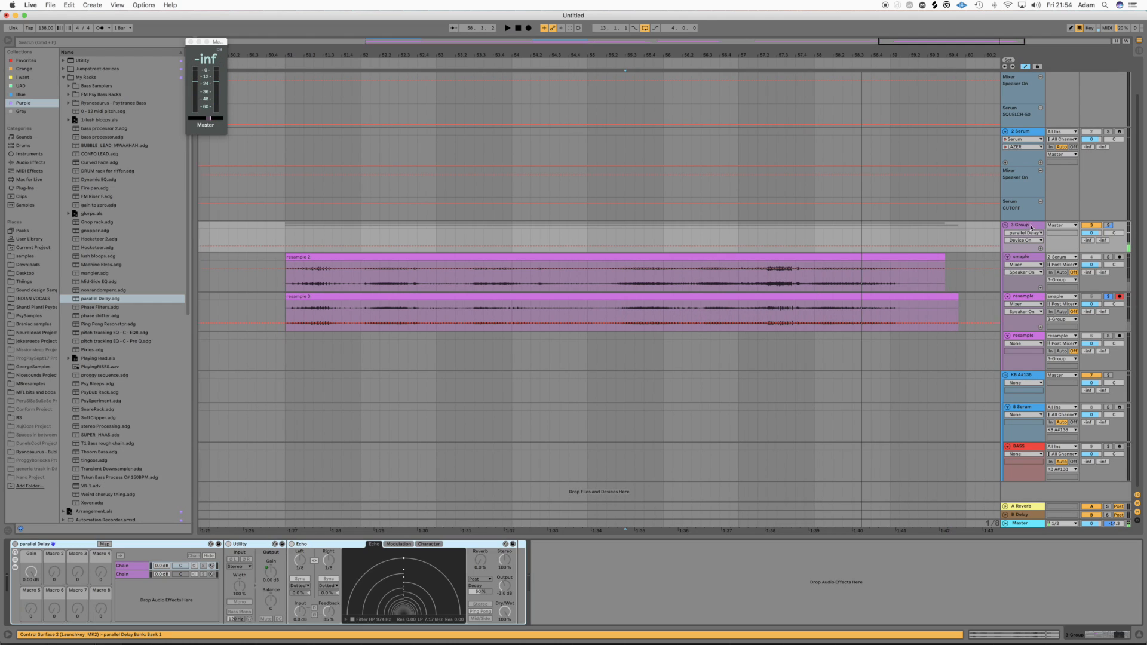
click(15, 544)
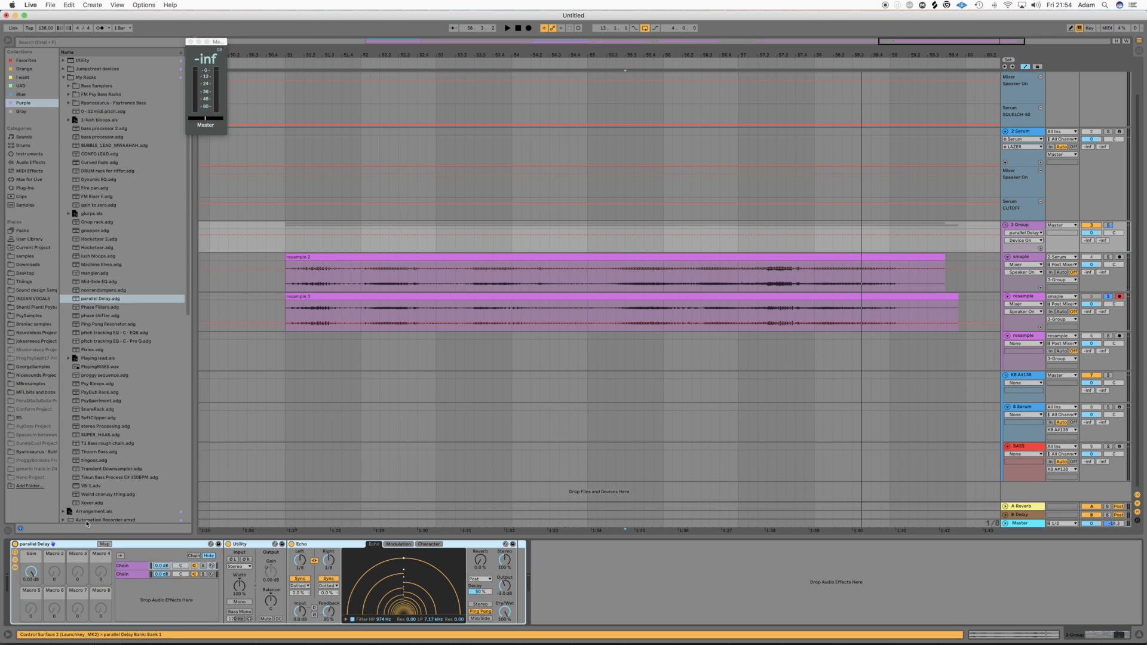
click(620, 337)
key(space)
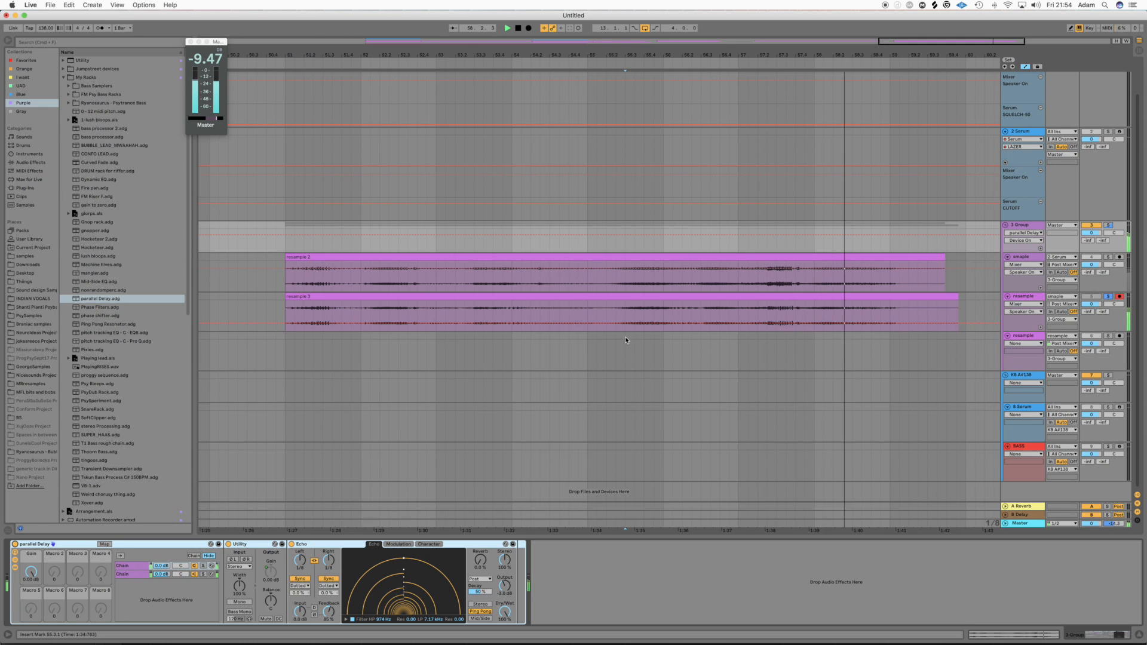
key(space)
drag(567, 55, 783, 30)
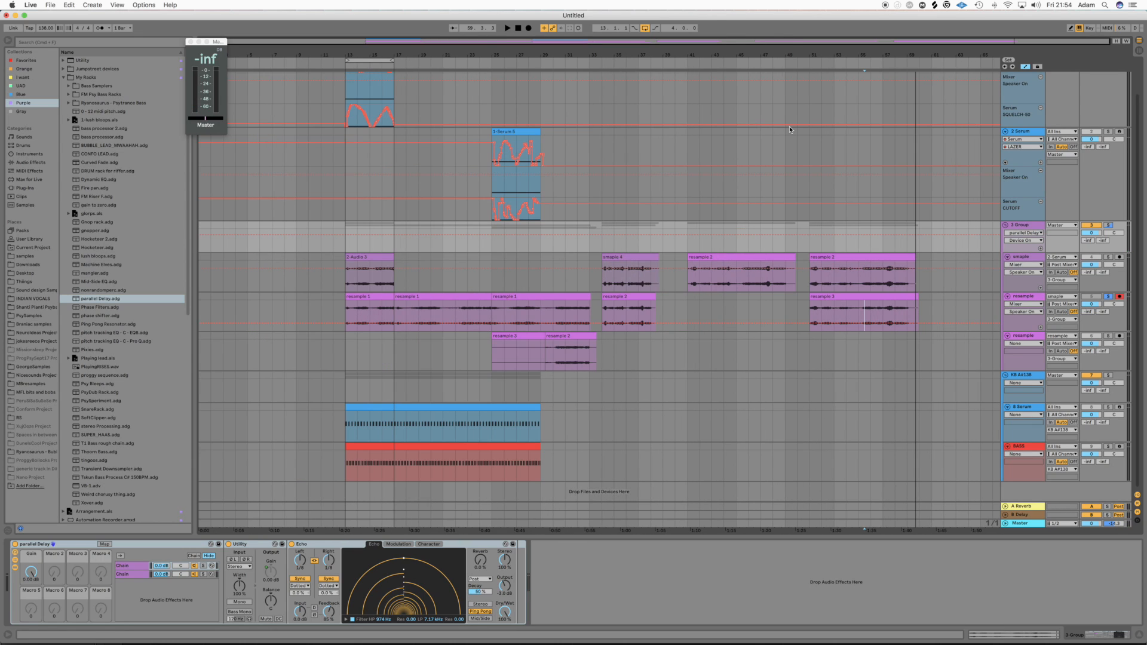